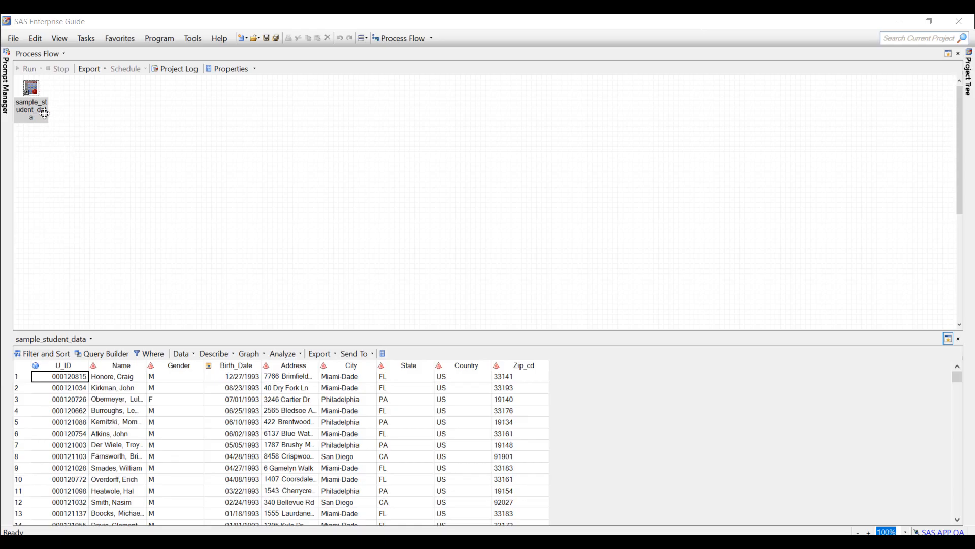
Step: Open the Query Builder for sample_student_data and start a new prompt in the Prompt Manager
right_click(28, 90)
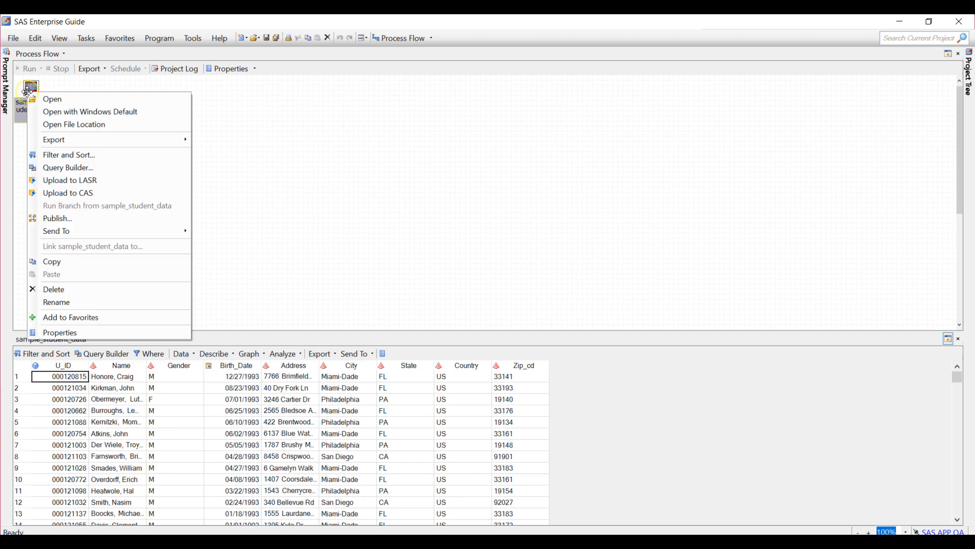
left_click(57, 167)
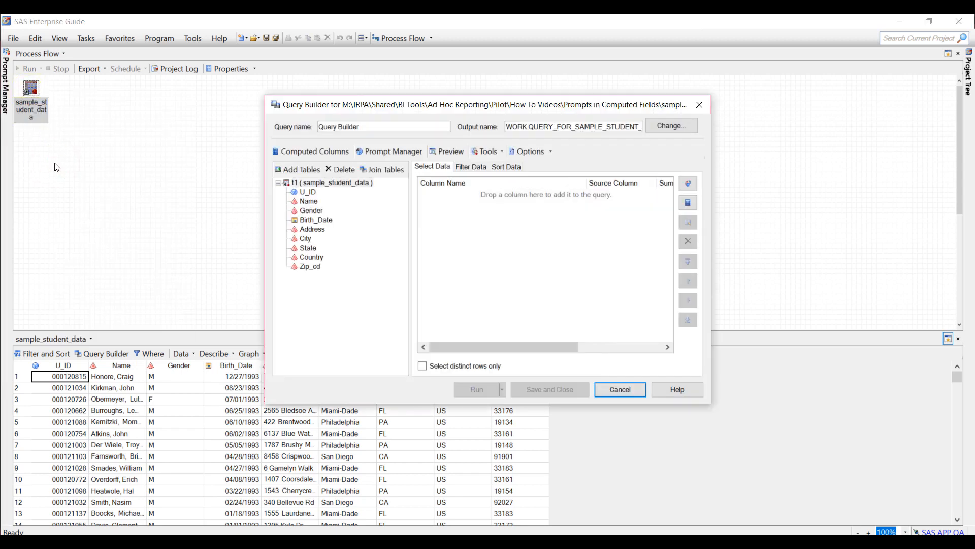
left_click(364, 153)
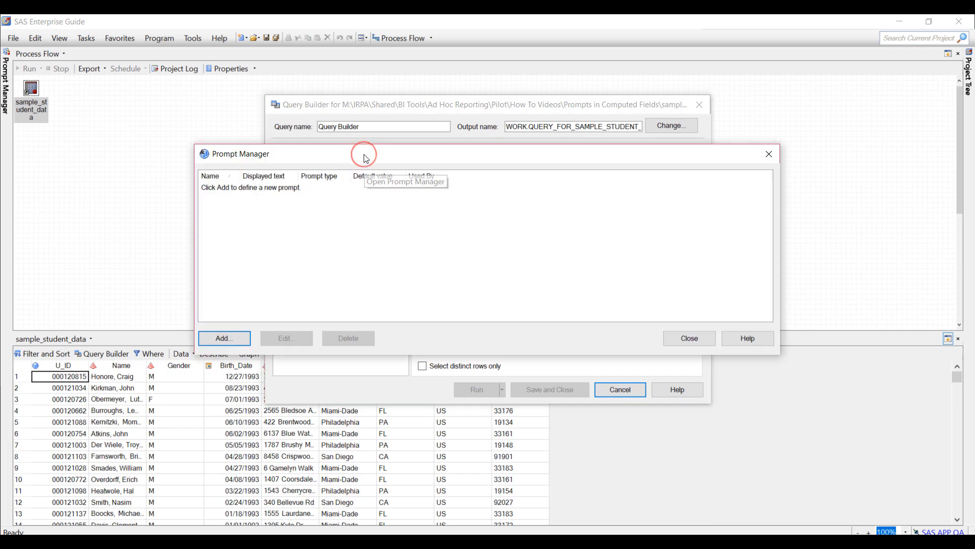
left_click(224, 339)
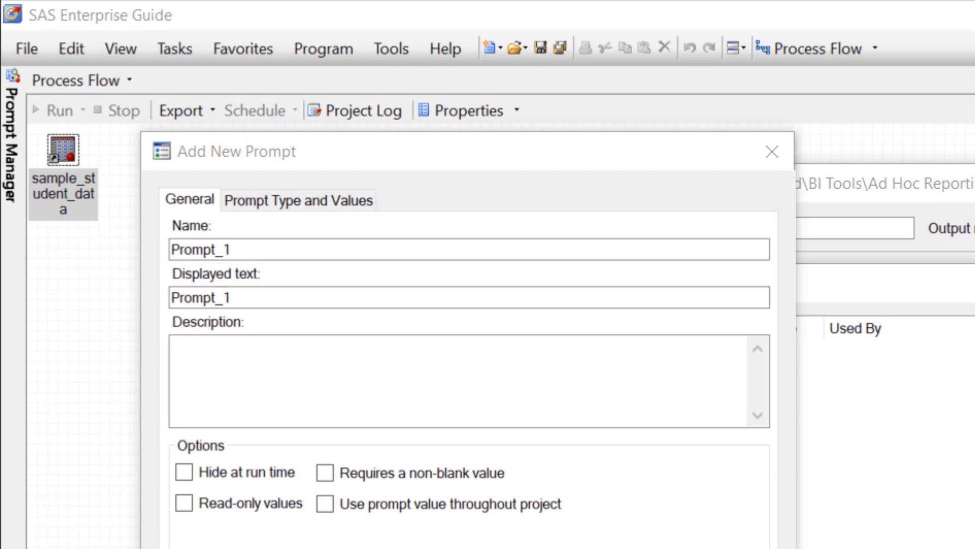
Step: Name the new prompt AddressPrompt
left_click(708, 253)
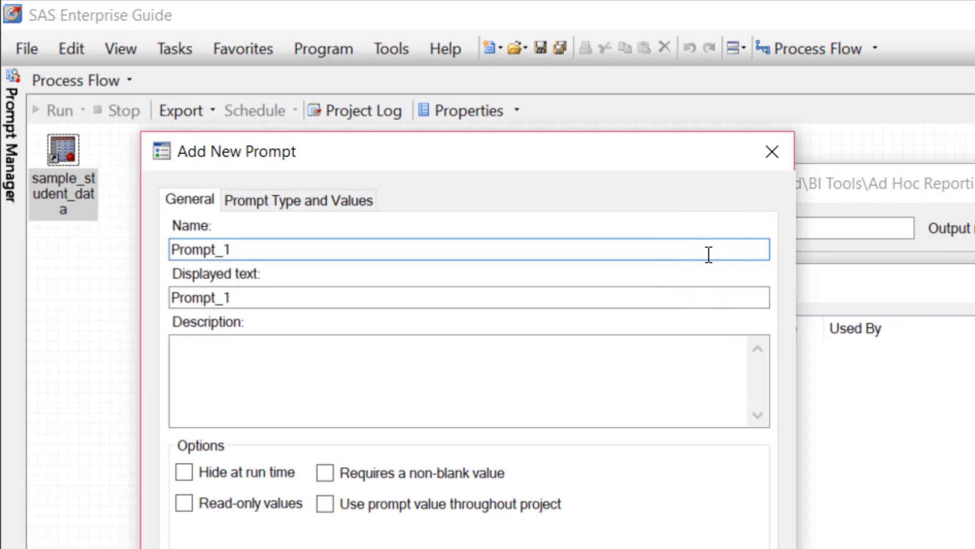
key("BackSpace")
key("BackSpace")
key("BackSpace")
key("BackSpace")
key("BackSpace")
key("BackSpace")
key("BackSpace")
key("BackSpace")
type("Ad")
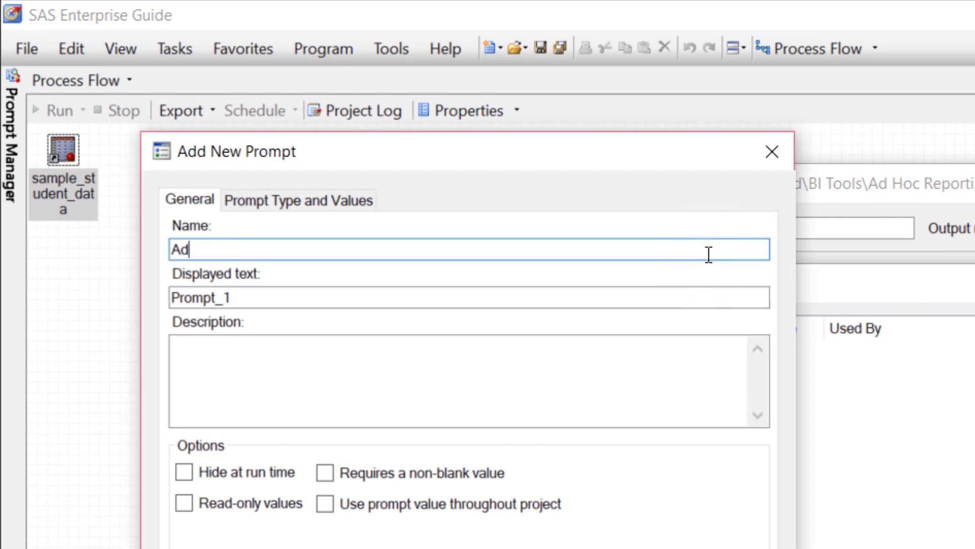
type("dre")
key("BackSpace")
type("ressPrompt")
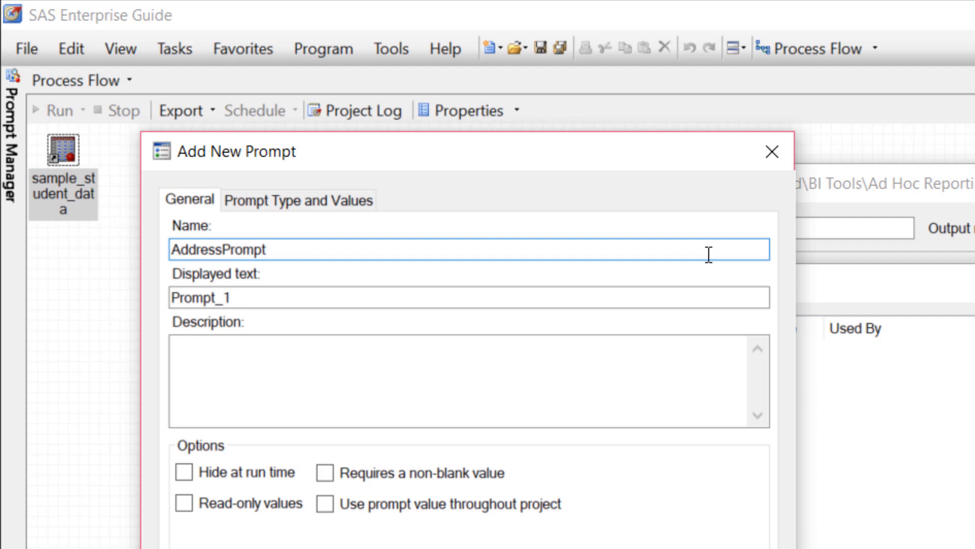
Step: Set the prompt's displayed text to "Select an Address format"
left_click(337, 304)
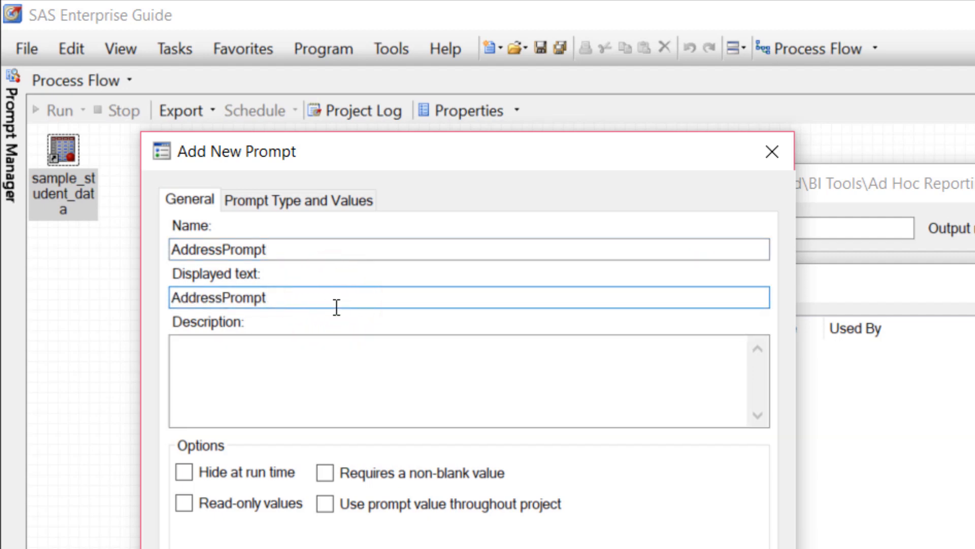
key("BackSpace")
key("BackSpace")
key("BackSpace")
key("BackSpace")
key("BackSpace")
key("BackSpace")
key("BackSpace")
key("BackSpace")
key("BackSpace")
key("BackSpace")
key("BackSpace")
key("BackSpace")
key("BackSpace")
type("Se")
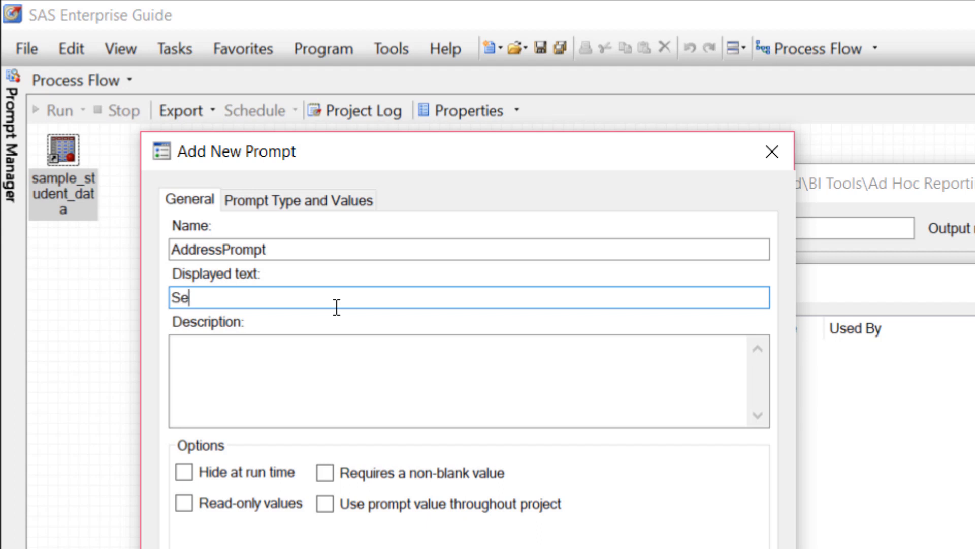
type("lect an Addre")
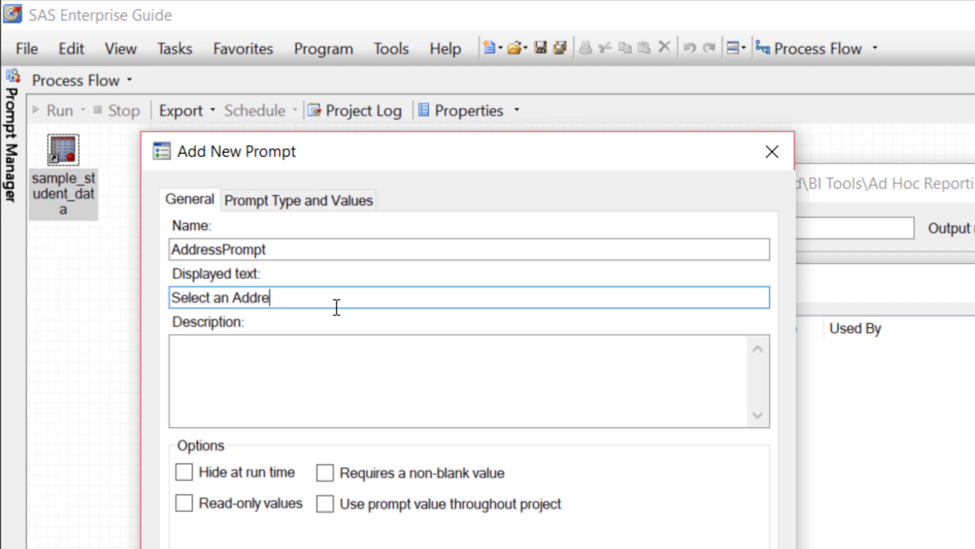
type("ss format")
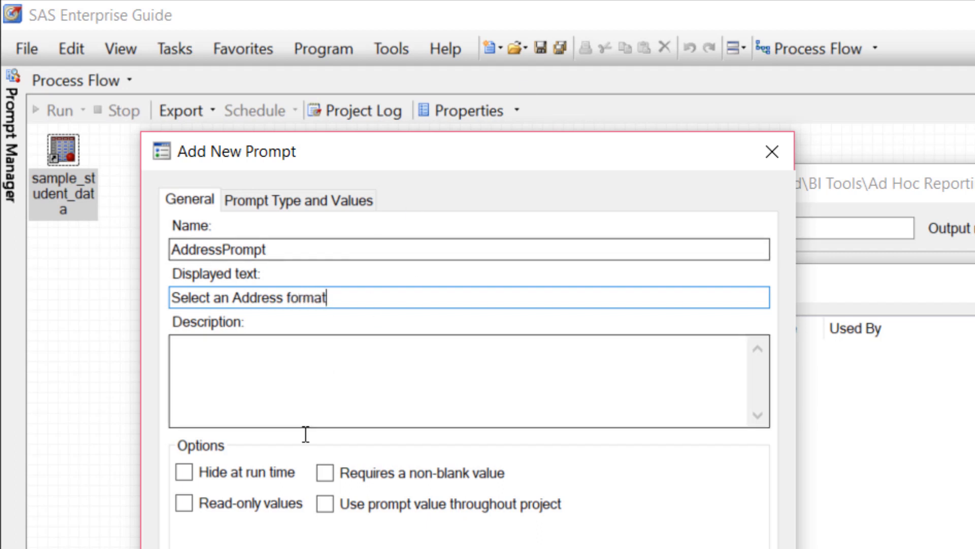
Step: Enable Requires a non-blank value and Use prompt value throughout project, and populate the prompt with User selects values from a static list
left_click(326, 473)
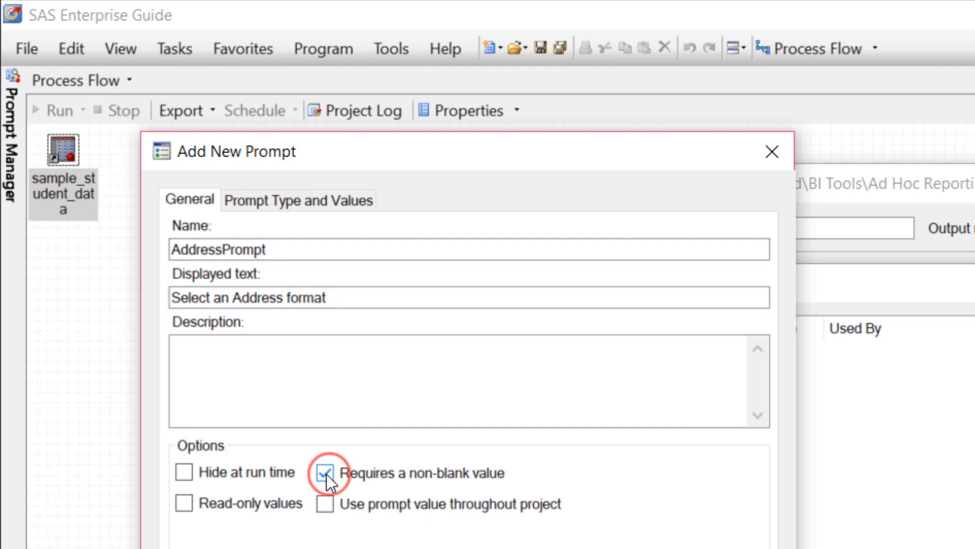
left_click(329, 506)
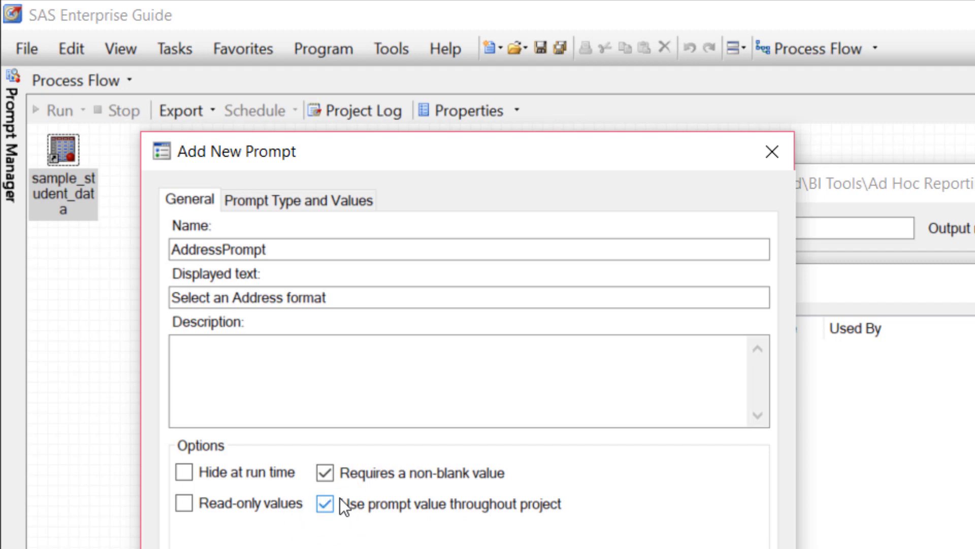
left_click(315, 203)
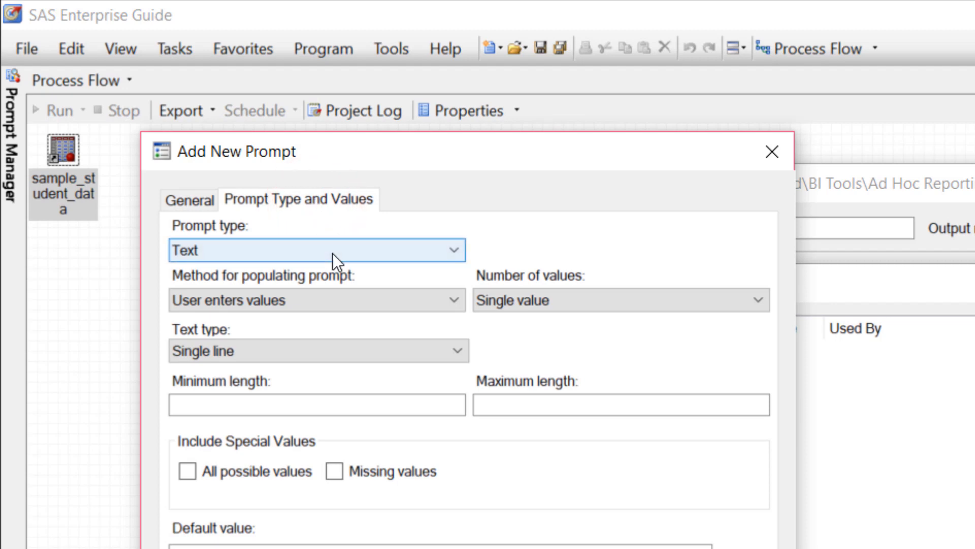
left_click(422, 304)
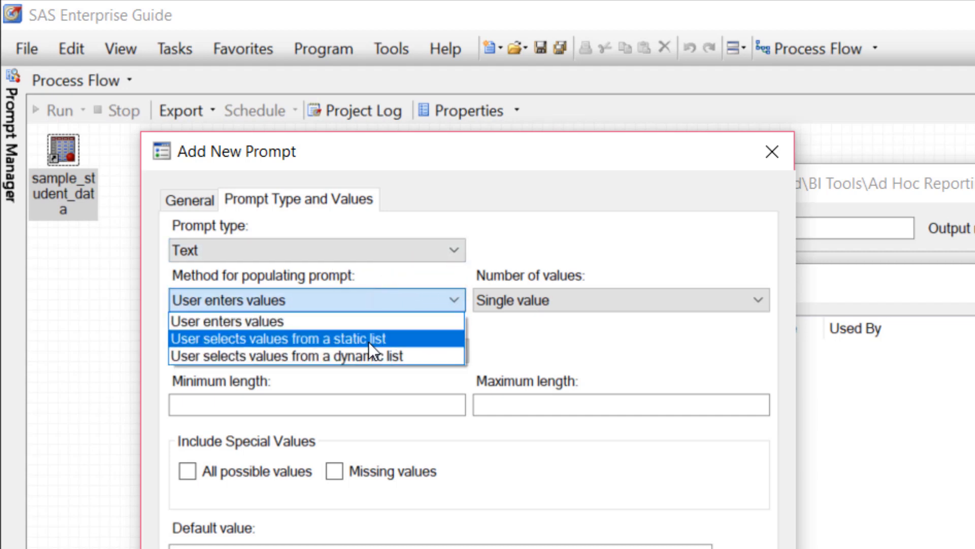
left_click(365, 340)
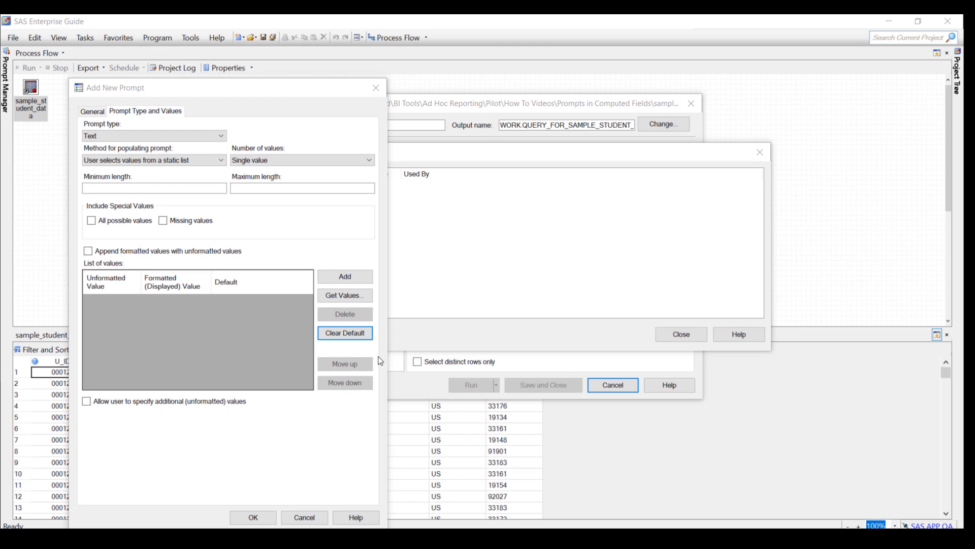
Step: Add the list value SCSZ with the displayed value "Street, City, State, Zip" and make it the default
left_click(345, 276)
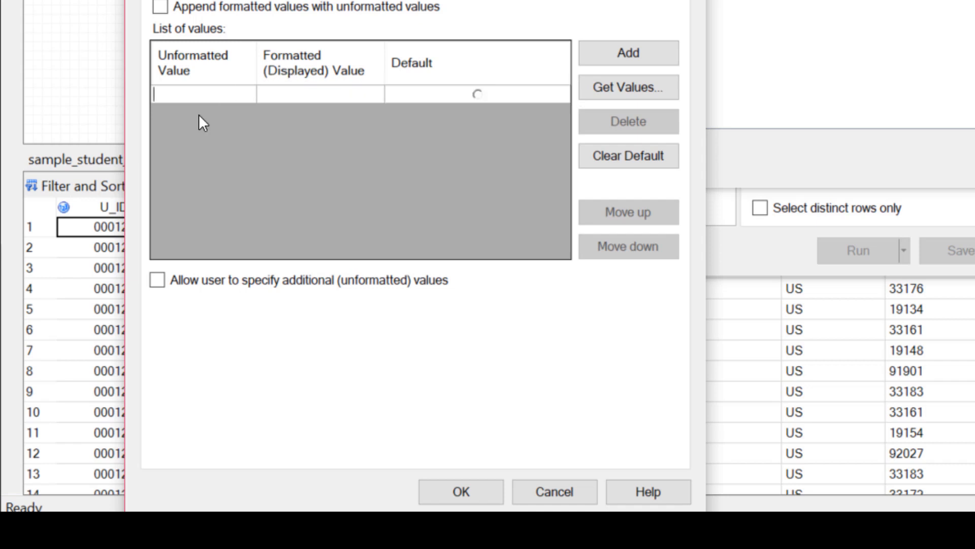
type("SCSZ")
left_click(278, 96)
left_click(298, 94)
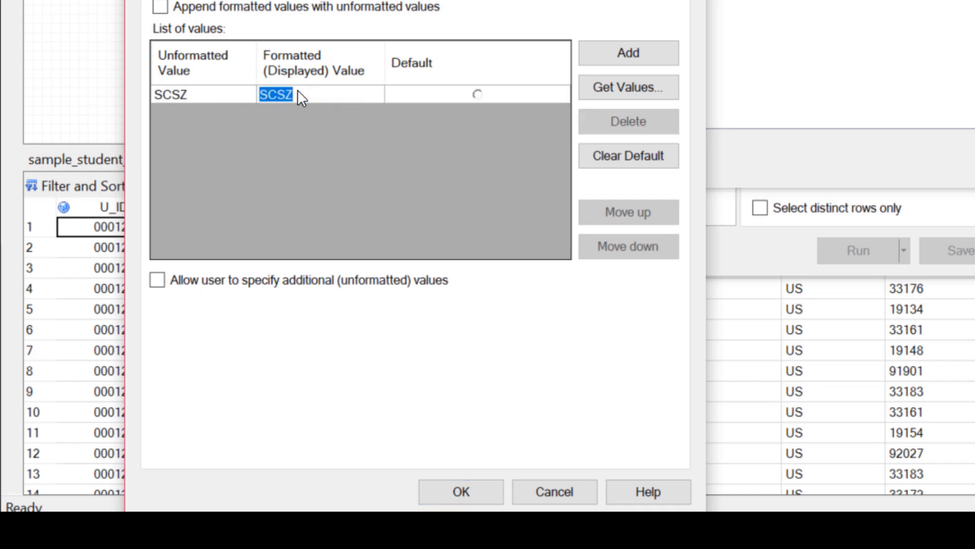
type("Street, City, ")
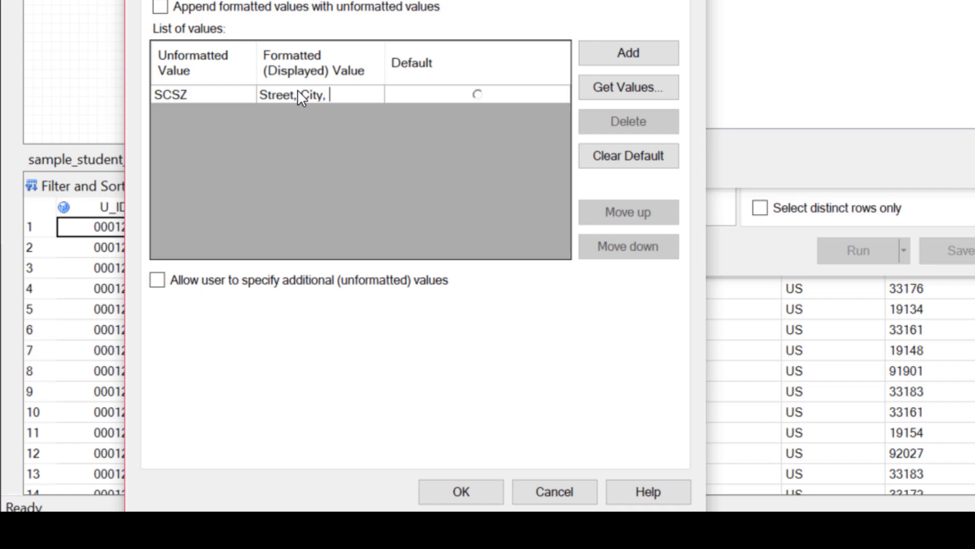
type("State, Zip")
left_click(480, 95)
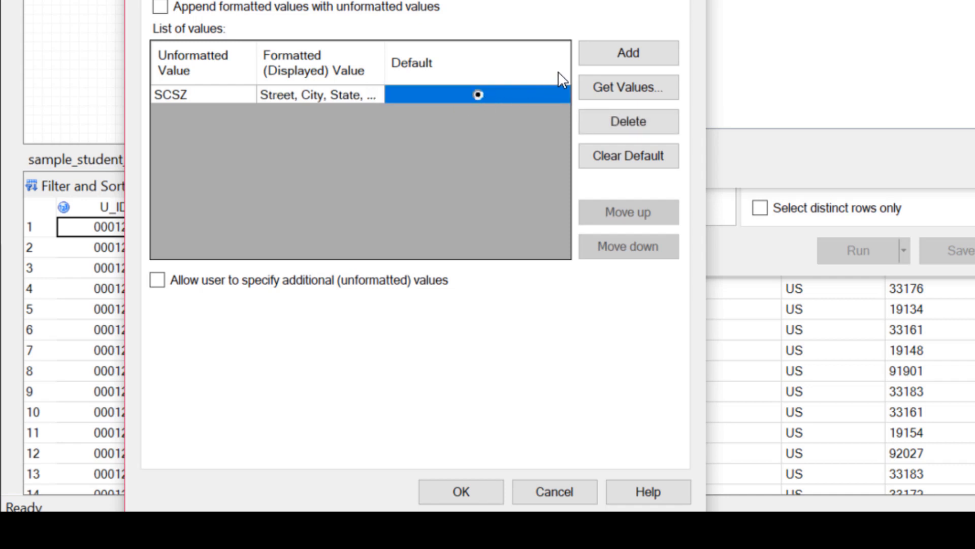
Step: Add a second list value CSZ with the displayed value "City, State, Zip"
left_click(612, 55)
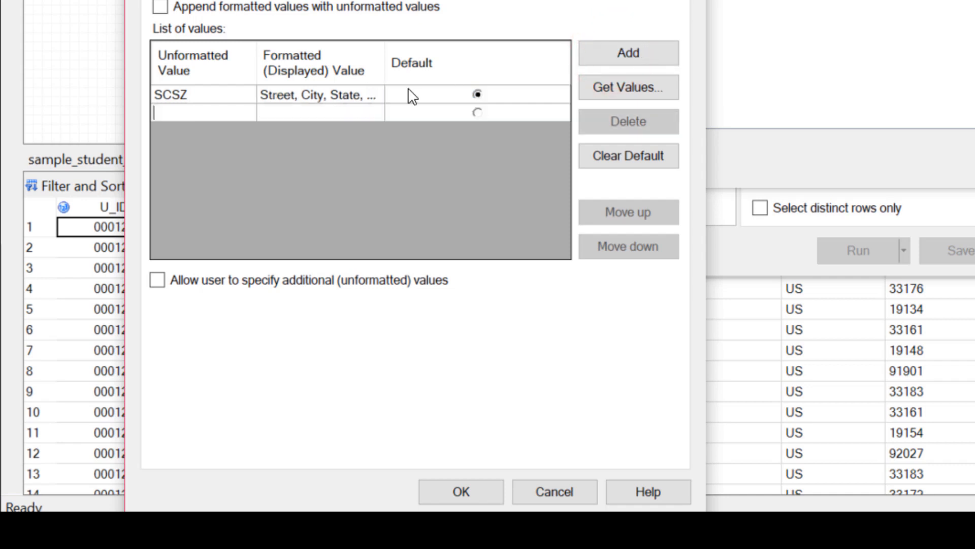
type("CSZ")
left_click(350, 111)
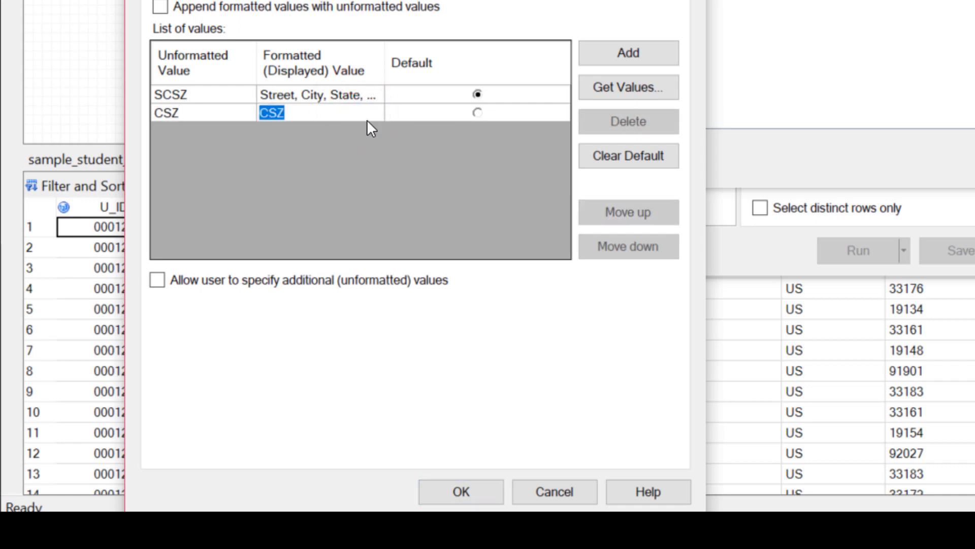
type("City, Z")
key("BackSpace")
type("State, Zip")
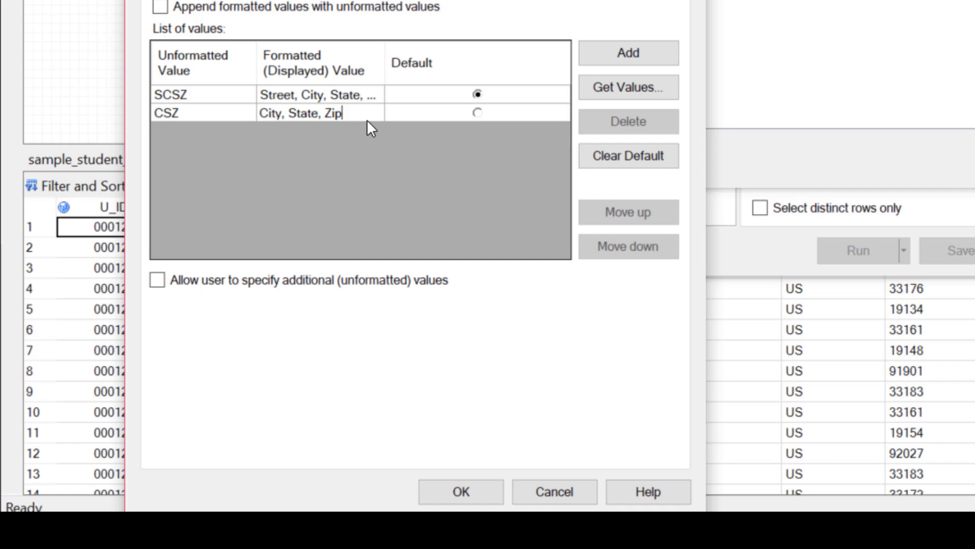
Step: Add a third list value CC with the displayed value "City, Country", and save the prompt to return to the query
left_click(595, 61)
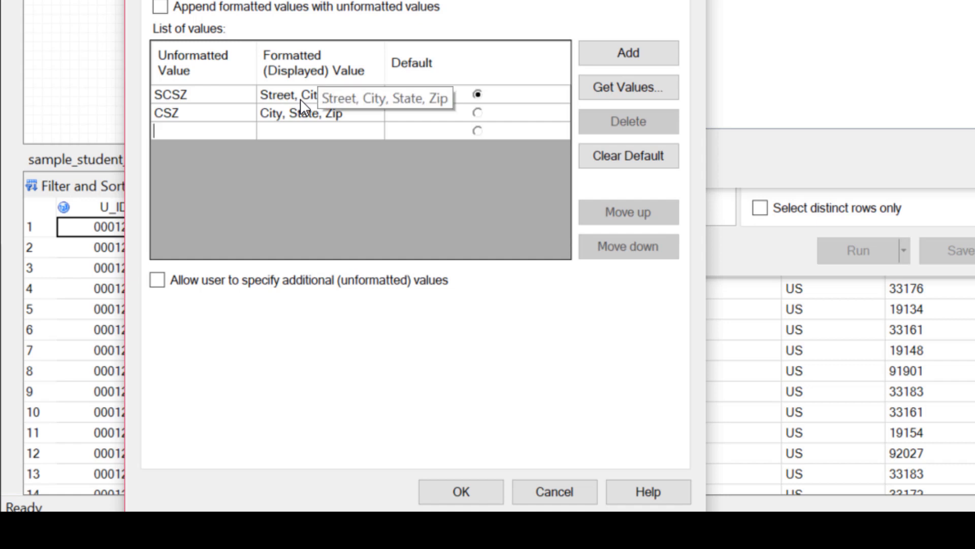
type("CC")
left_click(303, 127)
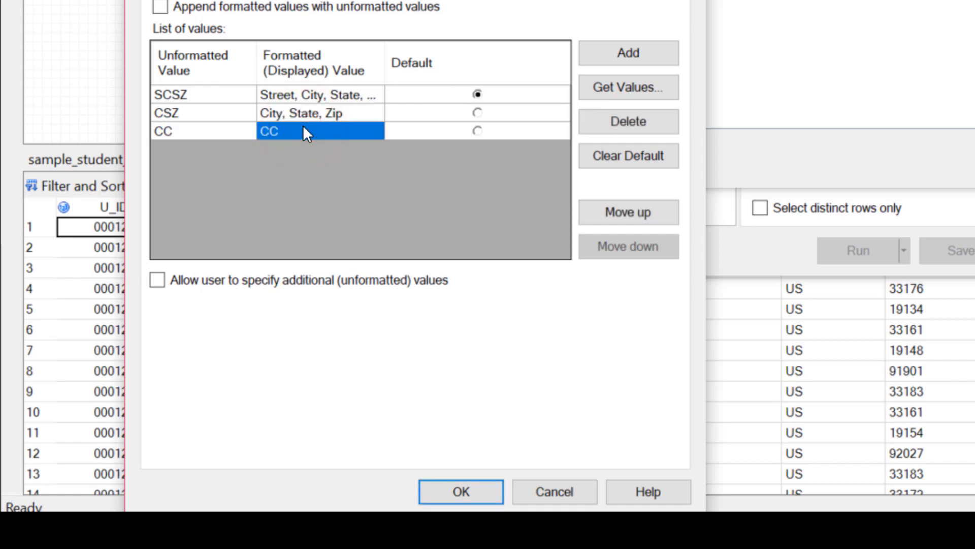
type("Ci")
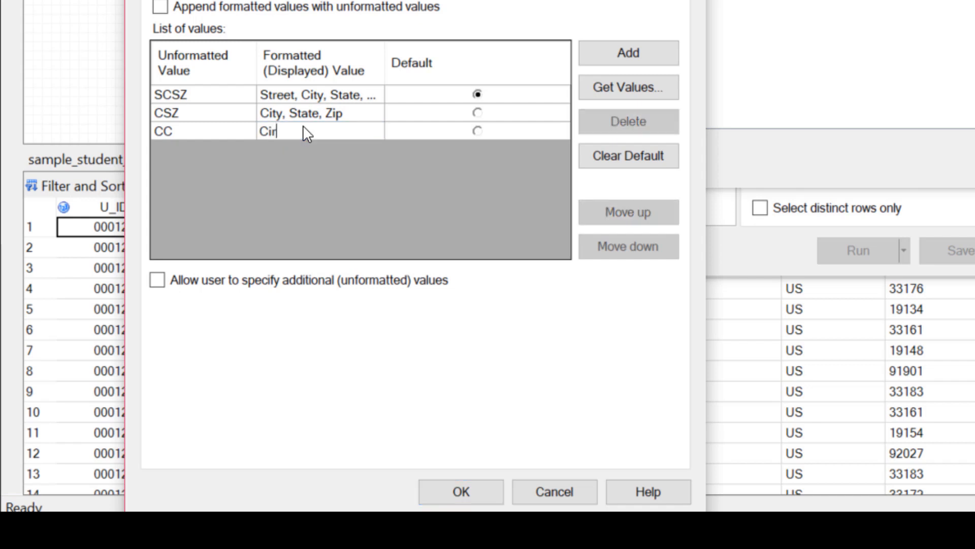
type("ty, Country")
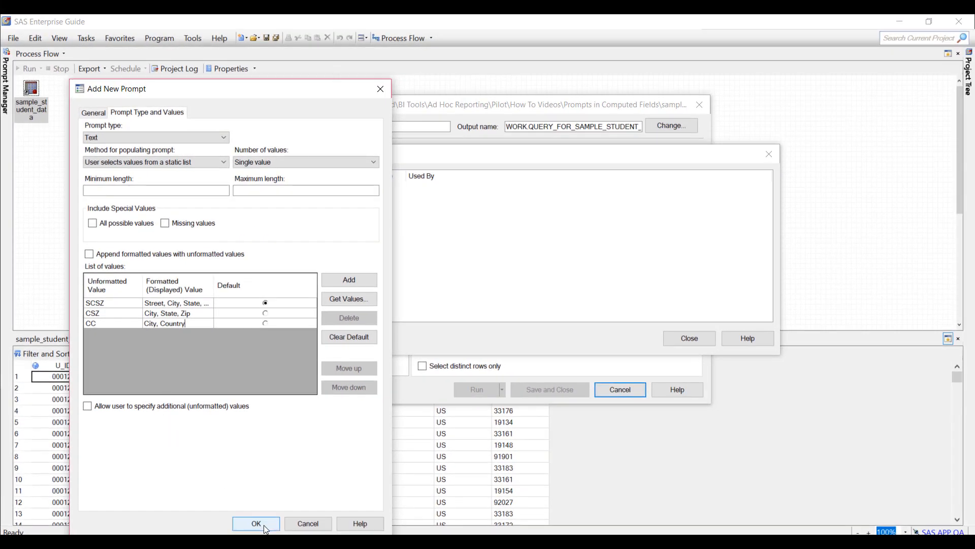
left_click(256, 523)
left_click(676, 339)
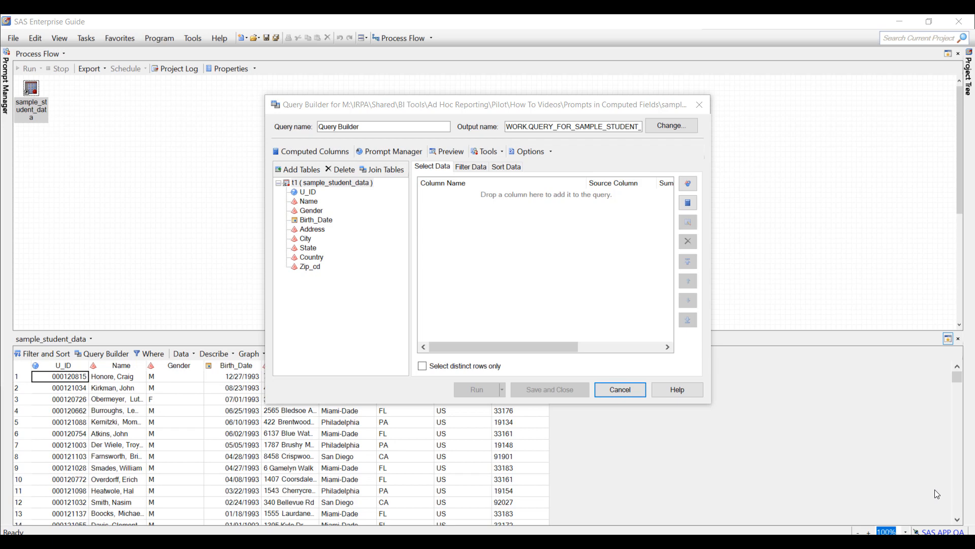
Step: Start a new computed column of the Advanced expression type and proceed to its expression editor
left_click(289, 157)
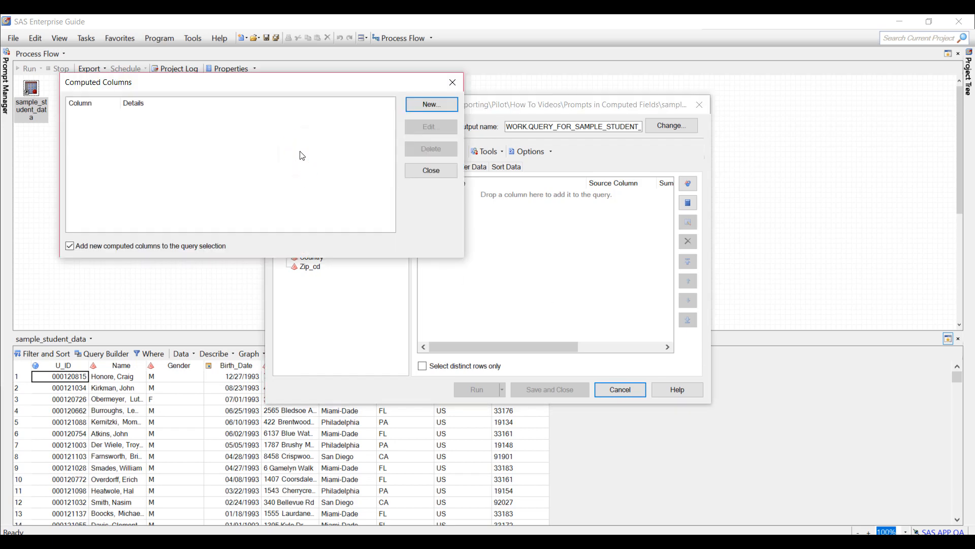
left_click(420, 104)
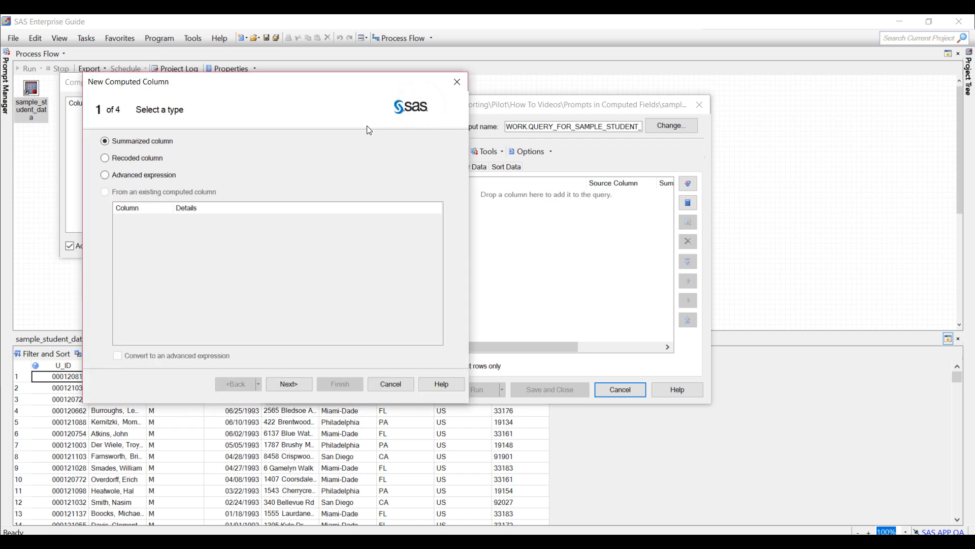
left_click(146, 175)
left_click(290, 384)
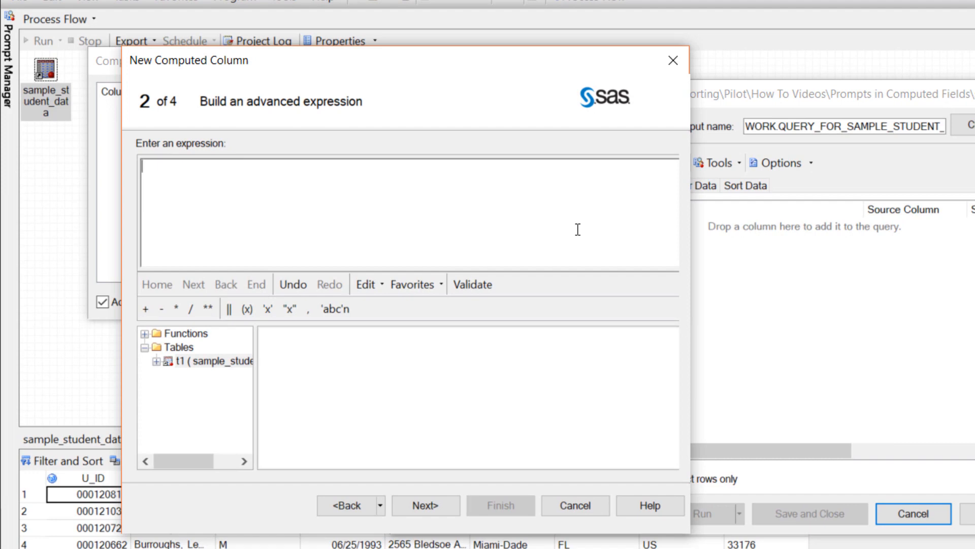
Step: Begin the expression with CASE WHEN and the condition "&AddressPrompt" = "SCSZ" on the following line
type("CASE WHEN")
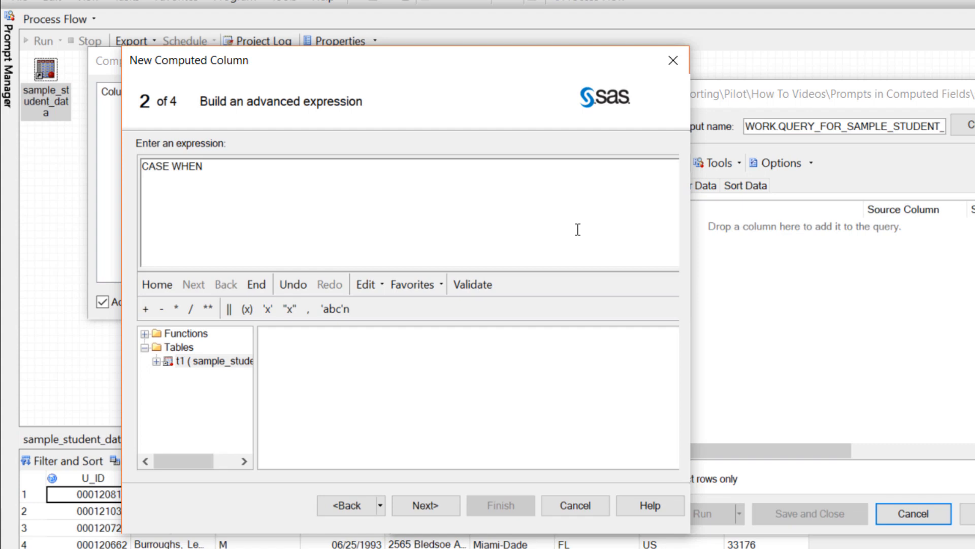
key("Return")
type("\"&Addressp")
key("BackSpace")
type("Prompt\"")
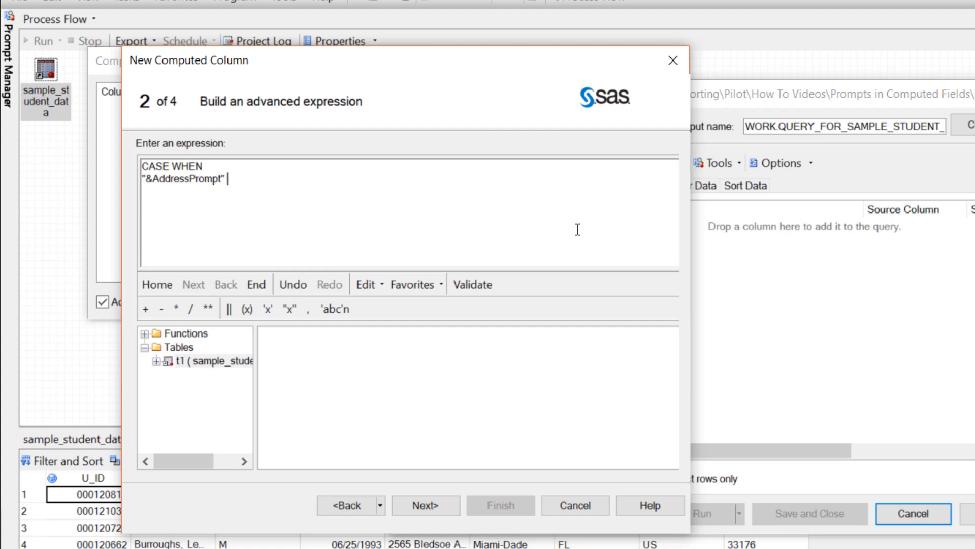
type(" =")
type("\"SCSZ\"")
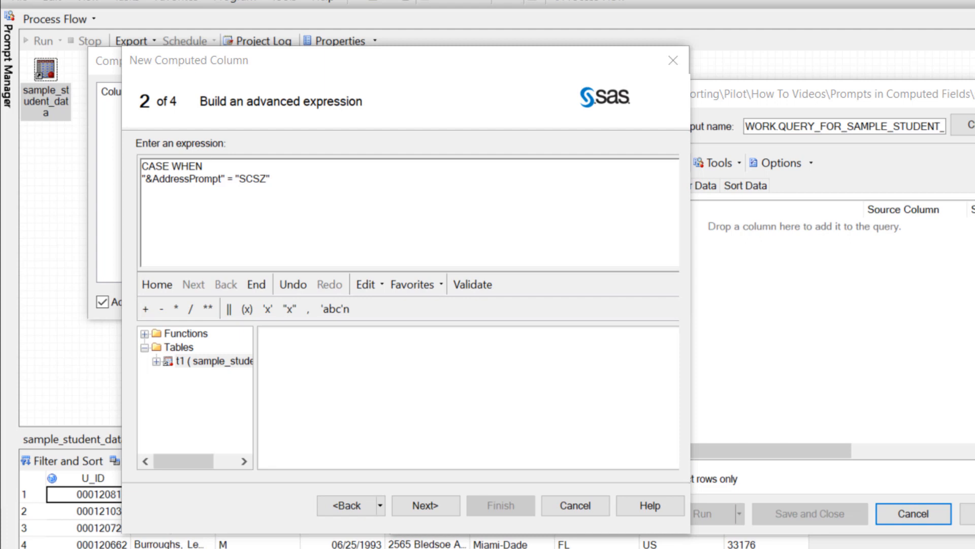
left_click(550, 230)
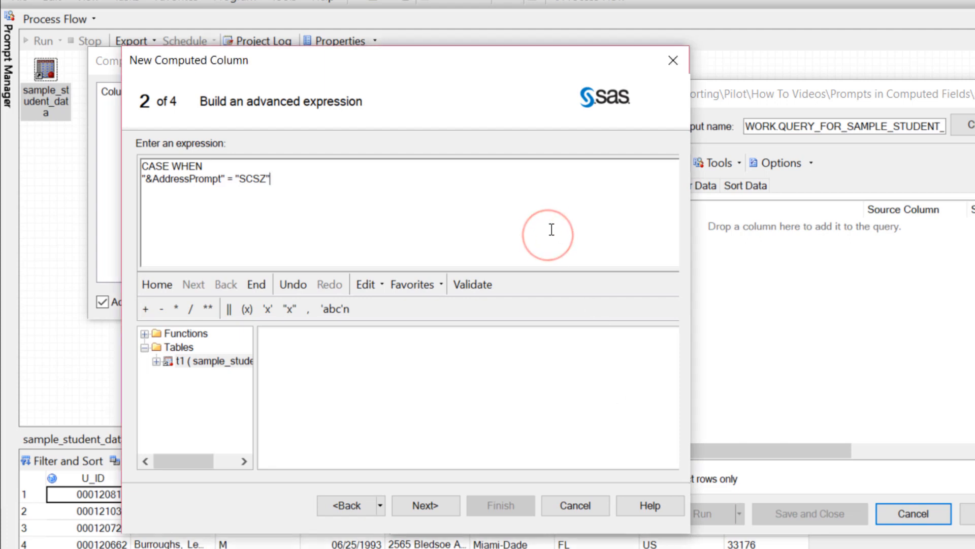
Step: Add a THEN clause that concatenates t1.Address, a ' ' separator and t1.City, ending with a further concatenation operator
type("THEN")
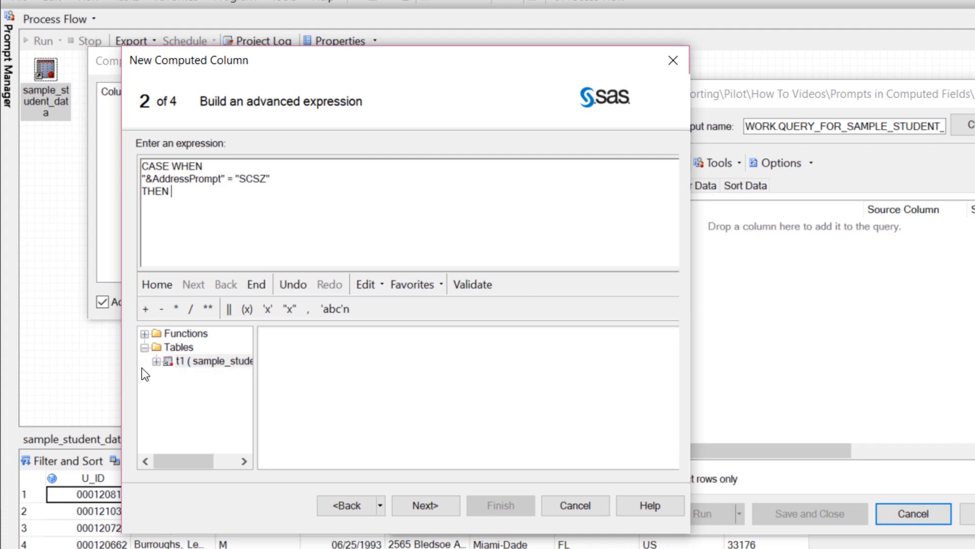
left_click(159, 363)
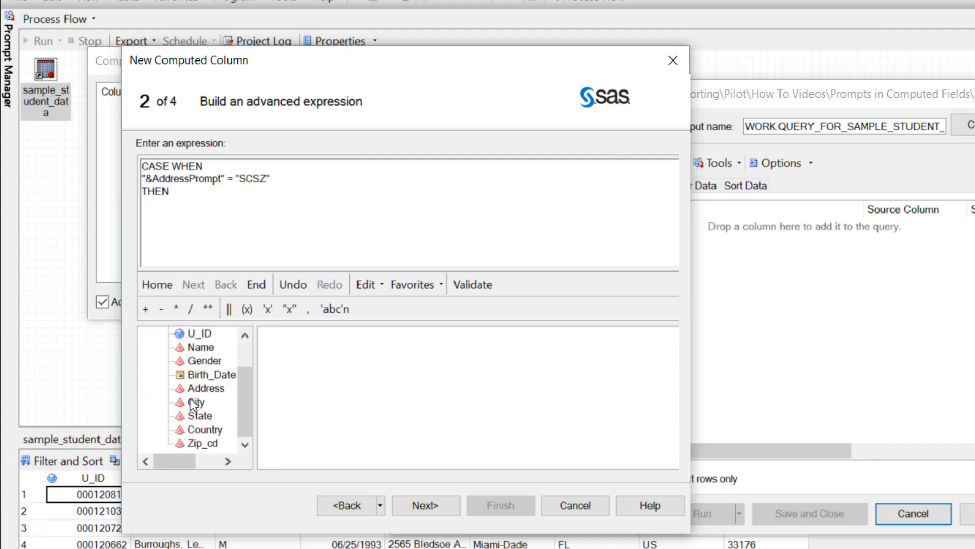
double_click(192, 388)
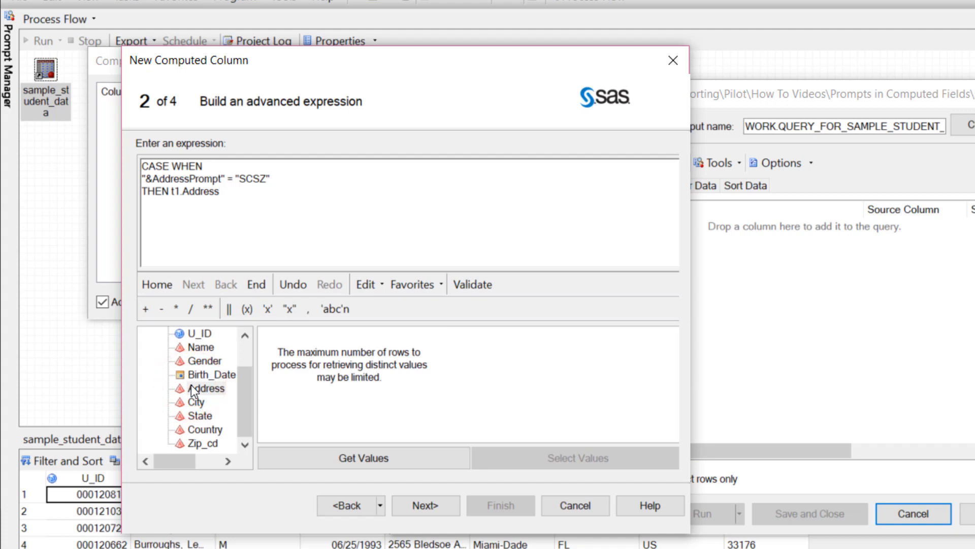
left_click(228, 309)
type("' '")
left_click(228, 309)
left_click(185, 404)
double_click(185, 405)
left_click(232, 312)
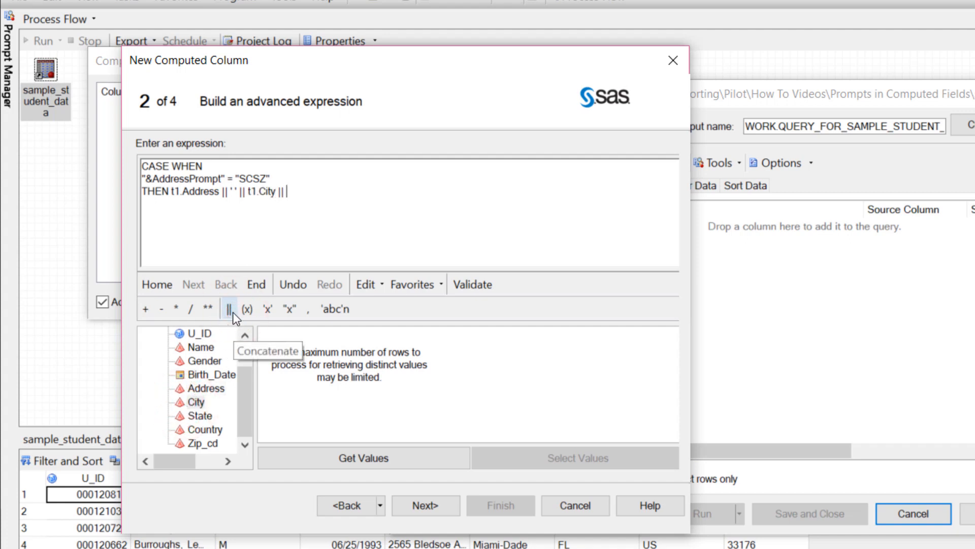
Step: Extend the THEN clause with t1.State and t1.Zip_cd, concatenating a ' ' separator before each
type("' '")
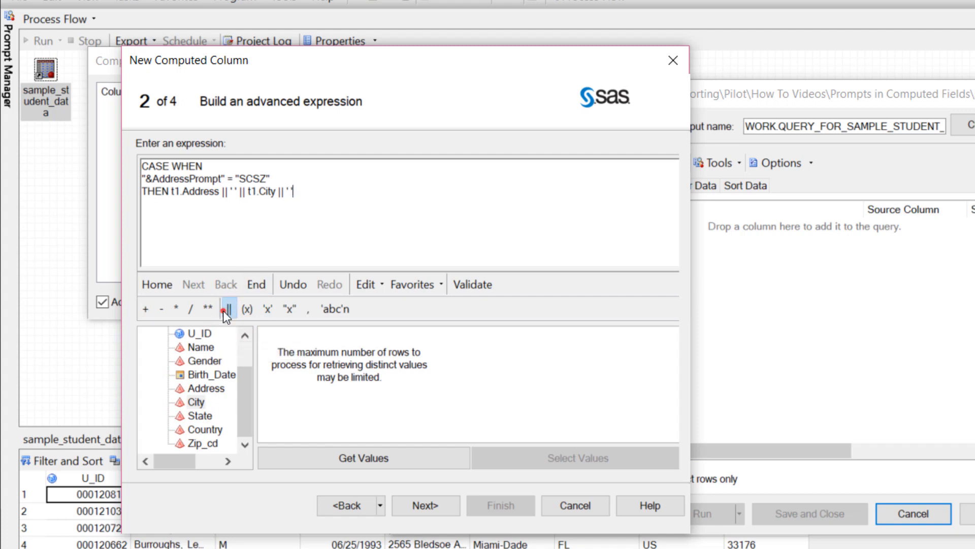
left_click(227, 309)
double_click(200, 416)
left_click(231, 315)
type("' '")
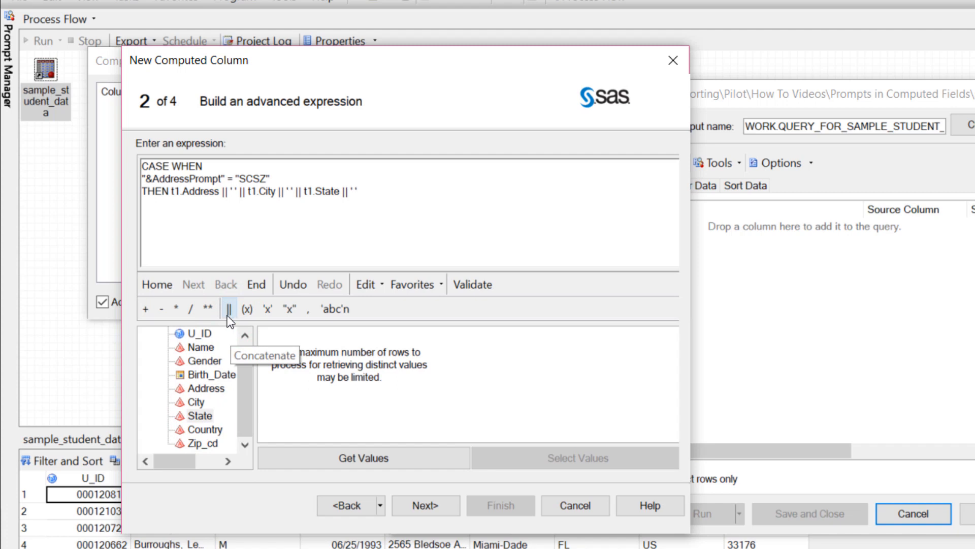
left_click(228, 316)
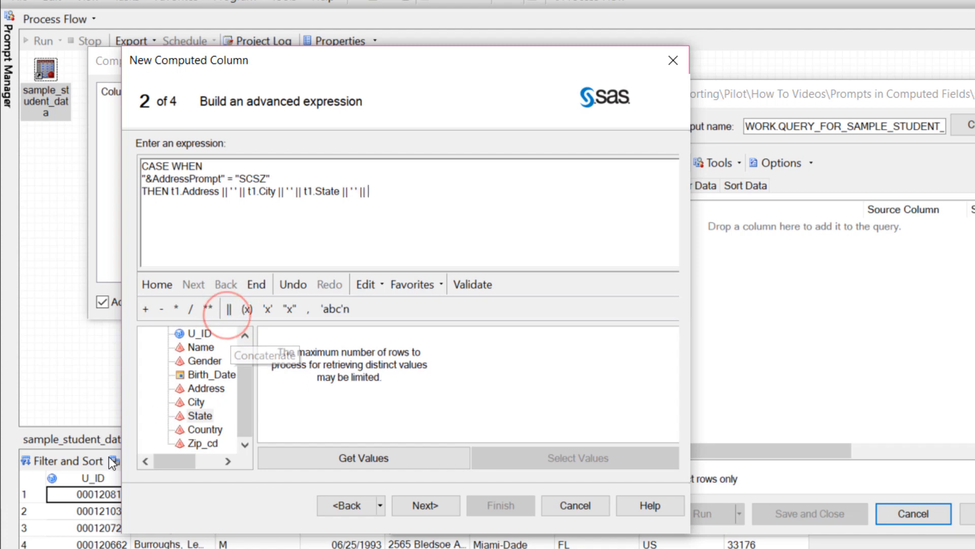
left_click(197, 443)
double_click(197, 443)
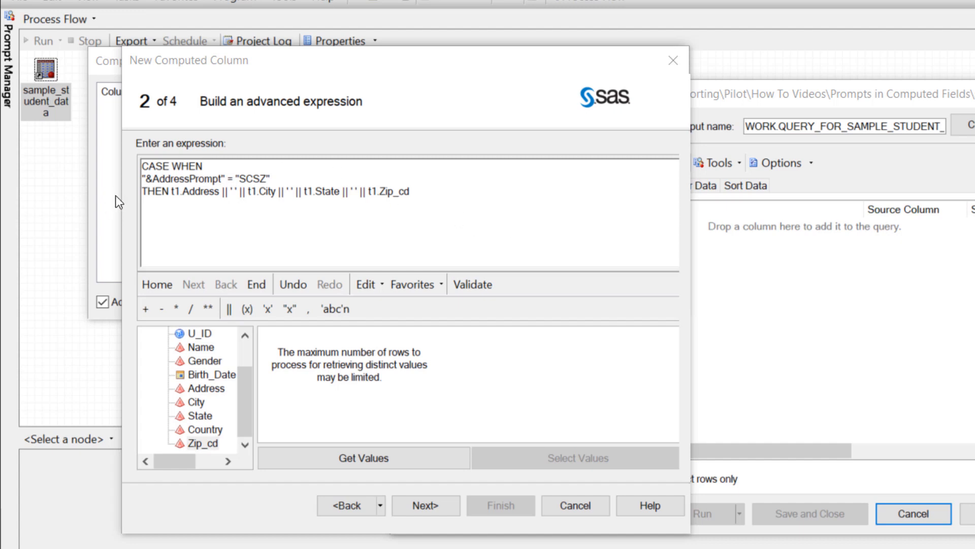
Step: Move WHEN onto the same line as the "&AddressPrompt" condition, leaving CASE alone on the first line
left_click(174, 166)
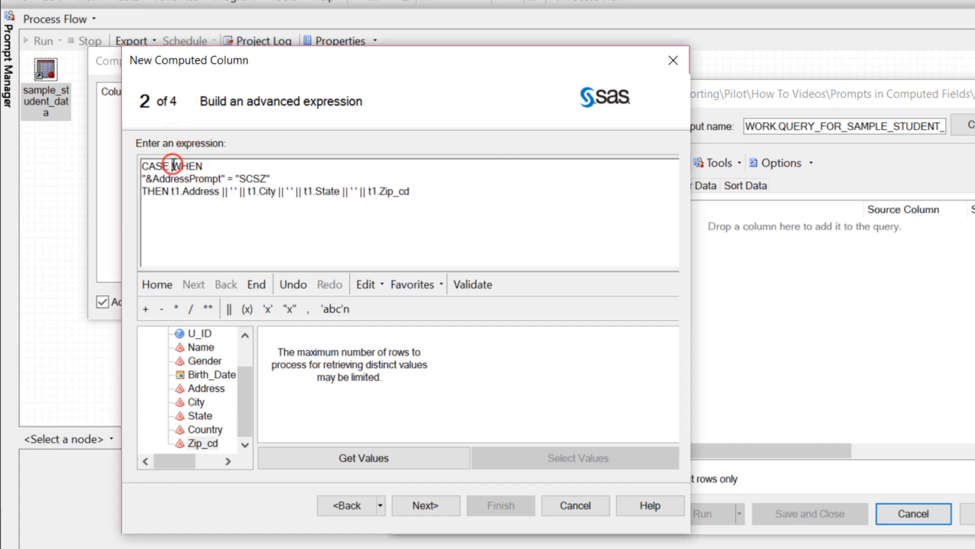
key("Return")
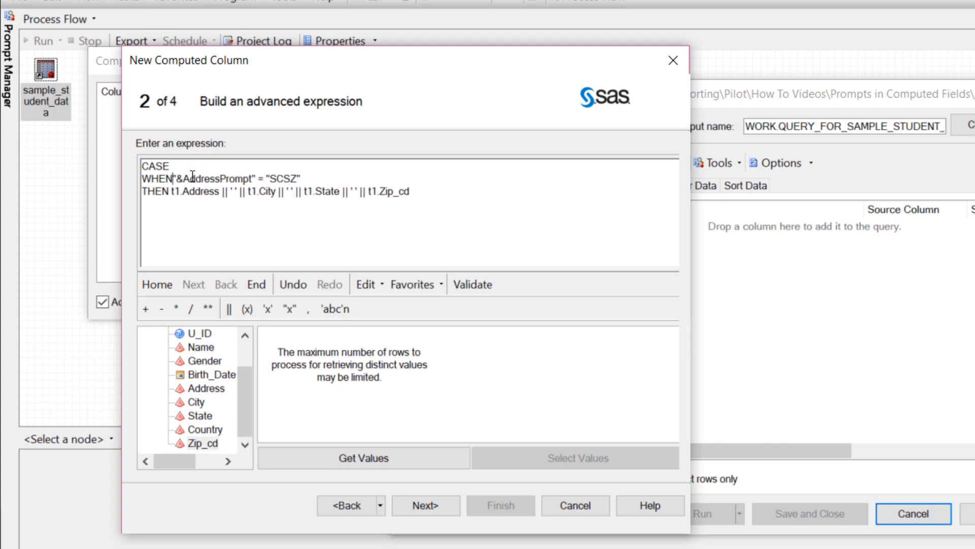
key("Delete")
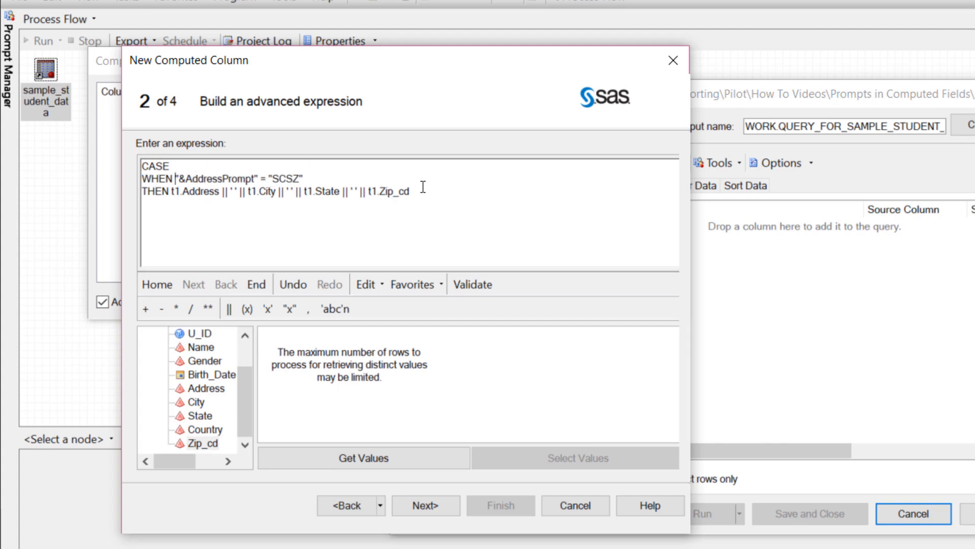
Step: Copy the WHEN/THEN block and paste it twice below, separating the blocks with blank lines
left_click_drag(413, 191, 141, 183)
key("ctrl+c")
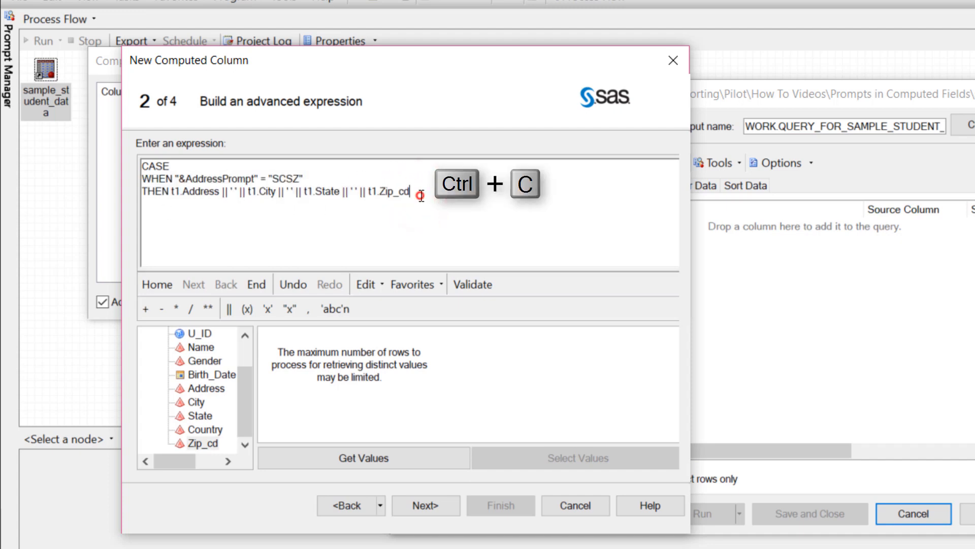
left_click(421, 196)
key("Return")
key("Return")
key("ctrl+v")
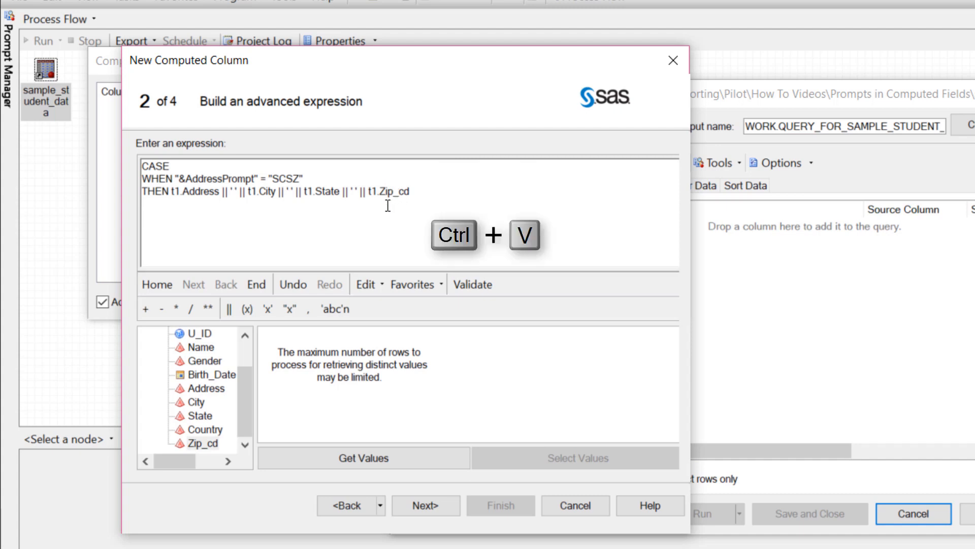
key("Return")
key("Return")
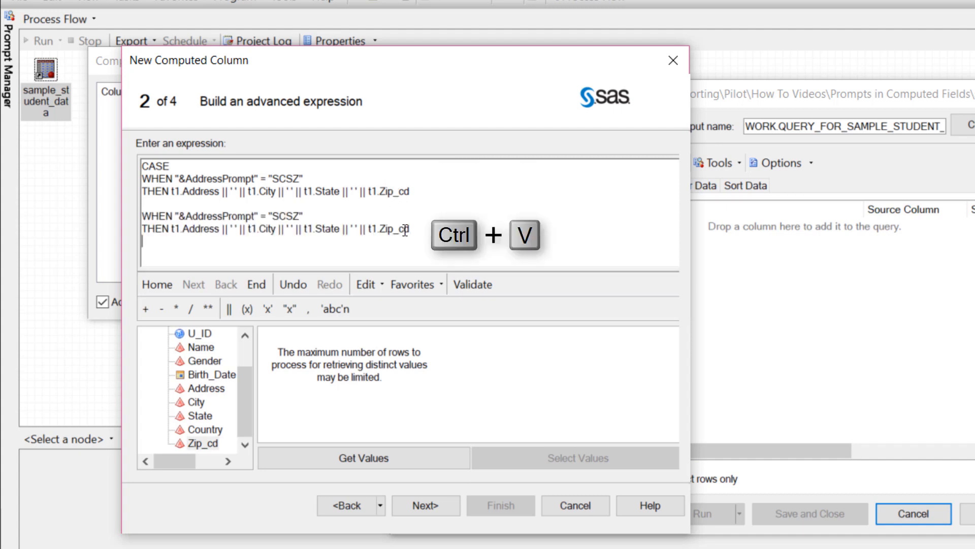
key("ctrl+v")
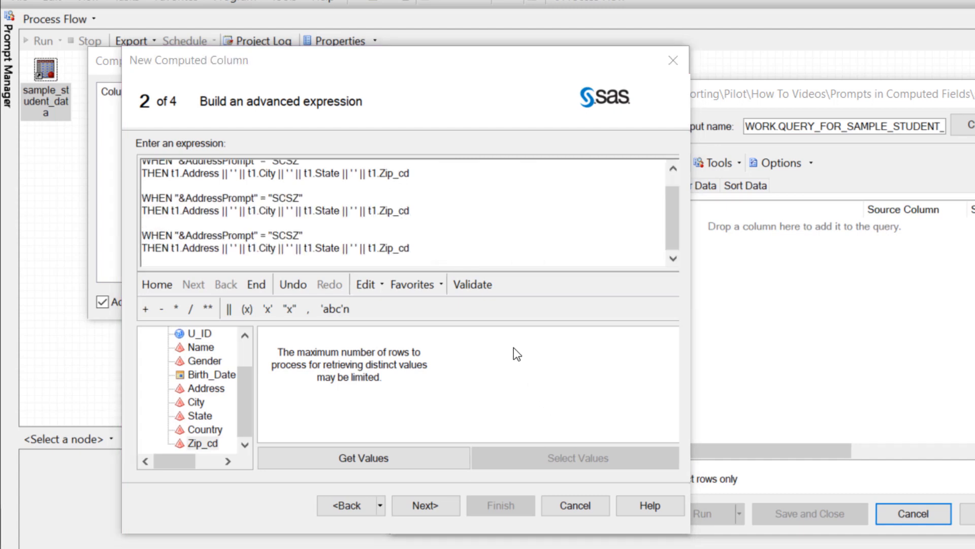
Step: Change the second block's condition value to "CSZ" and remove t1.Address with its separator from the THEN clause
triple_click(283, 197)
left_click(273, 197)
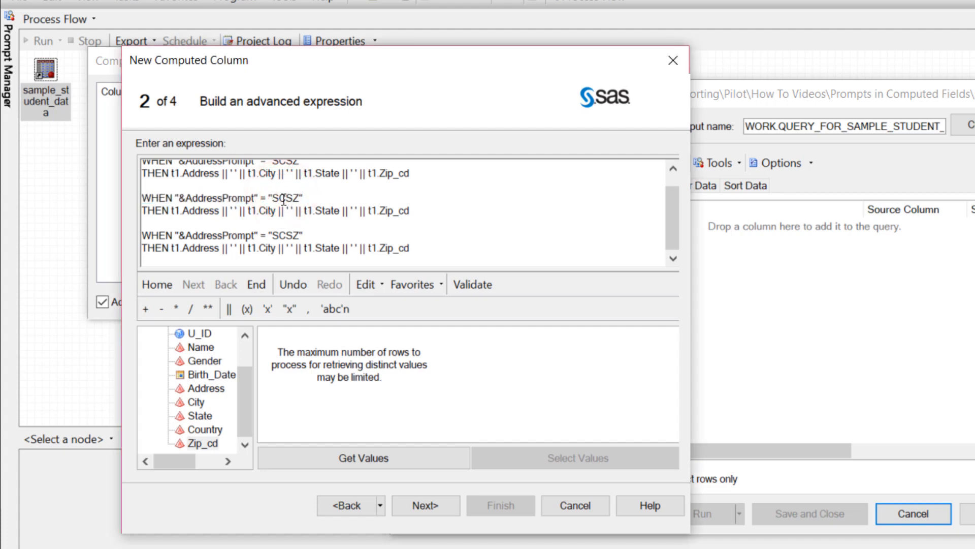
key("BackSpace")
left_click_drag(248, 211, 175, 210)
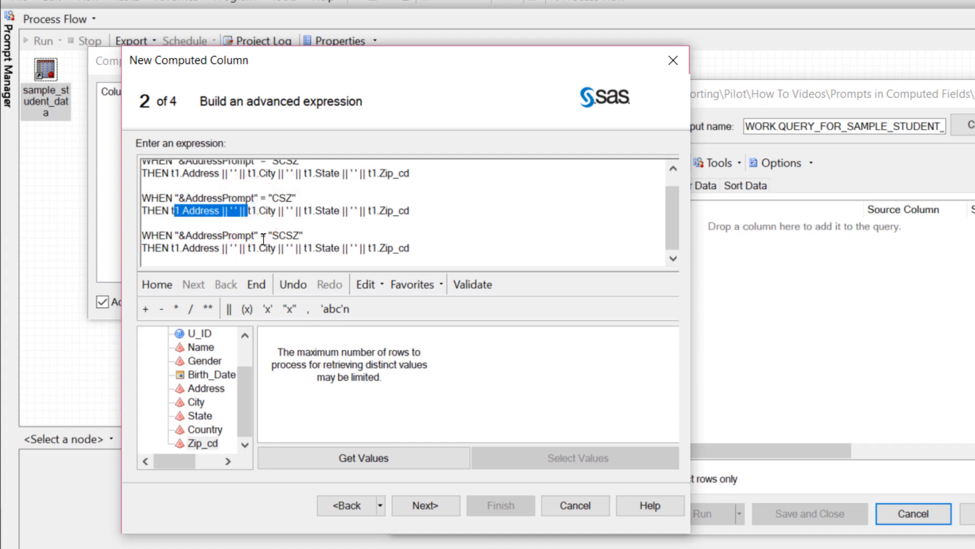
key("Delete")
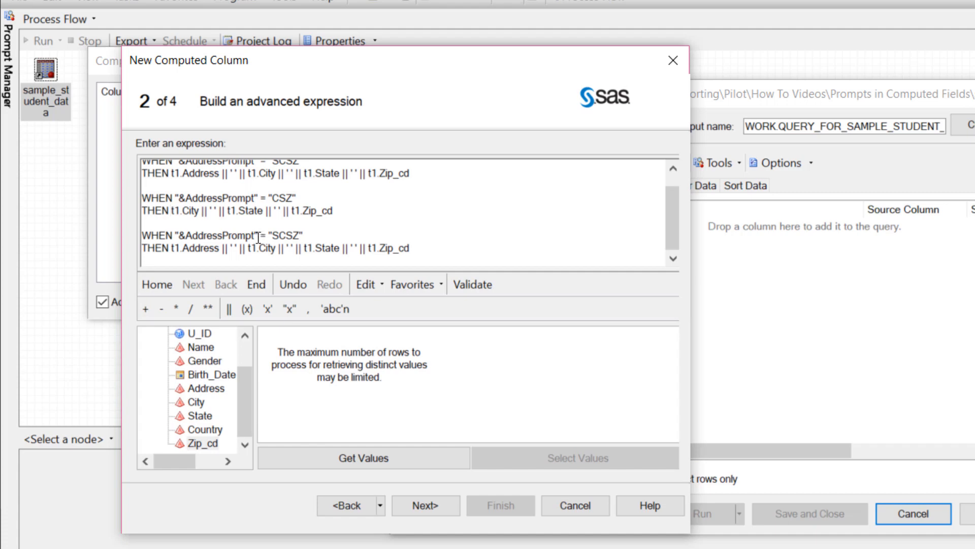
Step: Change the third block's condition value to "CC" and remove t1.Address with its separator from the THEN clause
left_click(300, 235)
key("BackSpace")
key("BackSpace")
key("BackSpace")
key("BackSpace")
type("CC")
left_click_drag(249, 249, 171, 242)
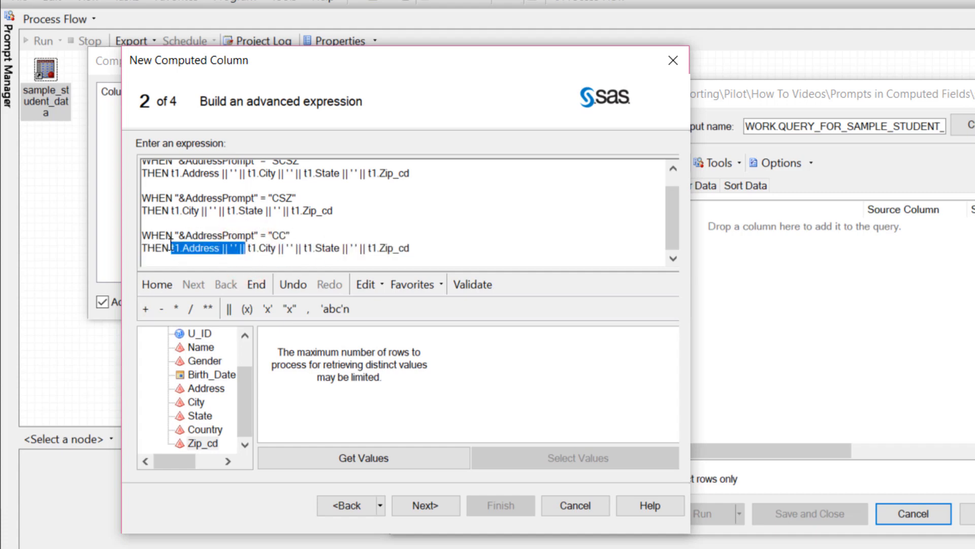
key("BackSpace")
Step: Replace the State and Zip_cd part of the third THEN clause with t1.Country, giving t1.City || ' ' || t1.Country
left_click(358, 242)
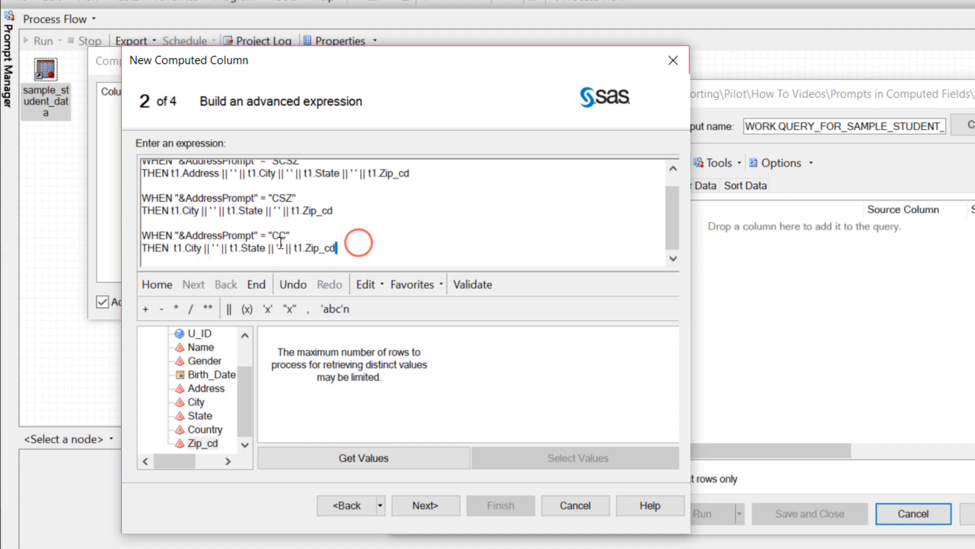
left_click(225, 259)
left_click_drag(236, 249, 339, 249)
type("t1.City || ' ' || t")
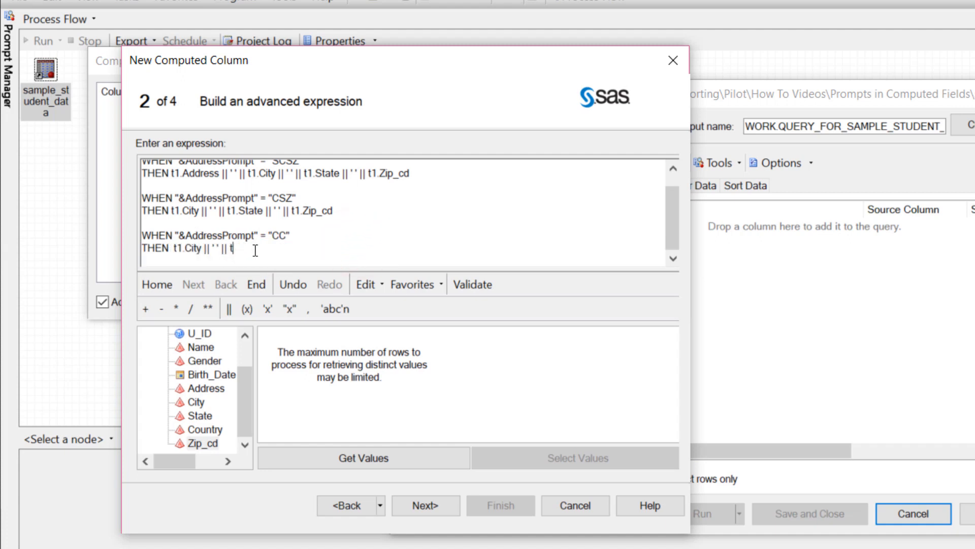
key("BackSpace")
double_click(199, 428)
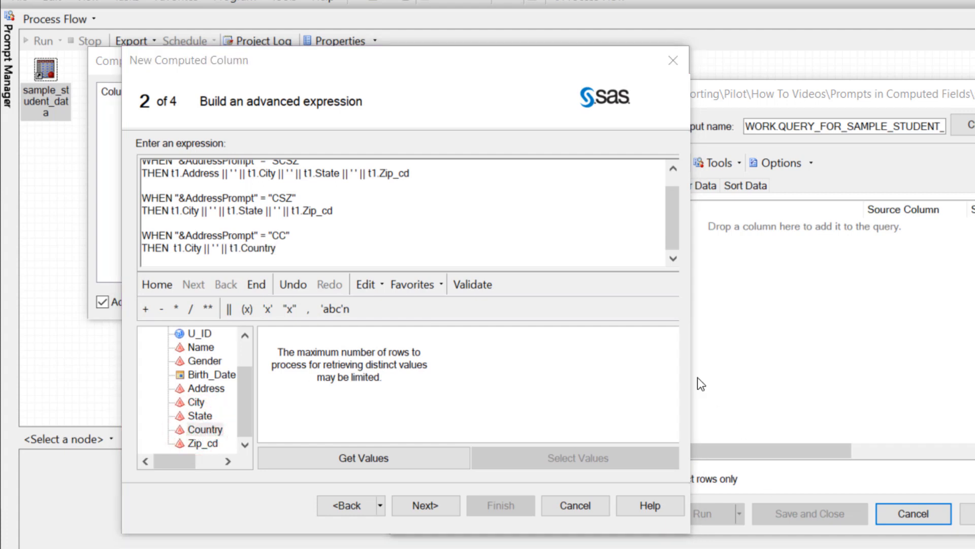
Step: Close the CASE expression with END after a blank line and validate its syntax
left_click(317, 250)
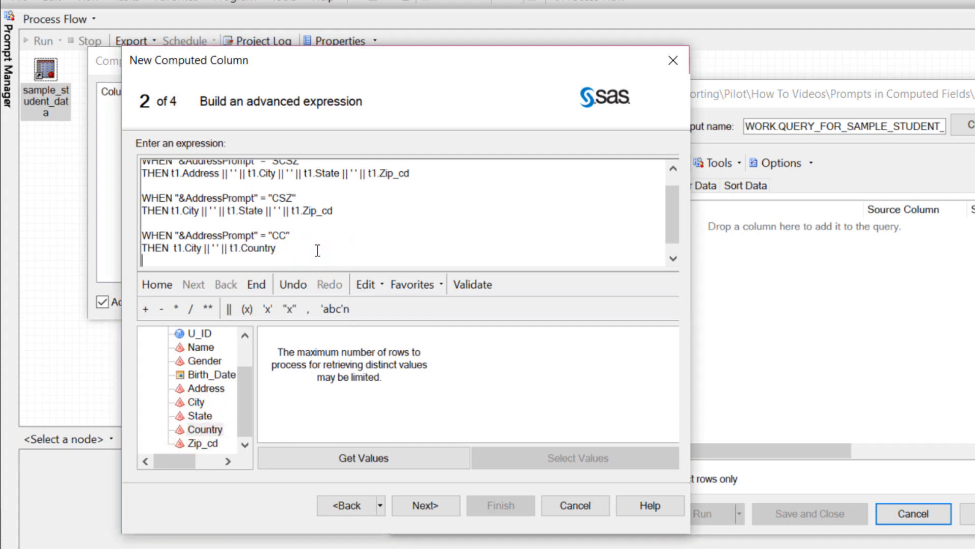
key("Return")
type("END")
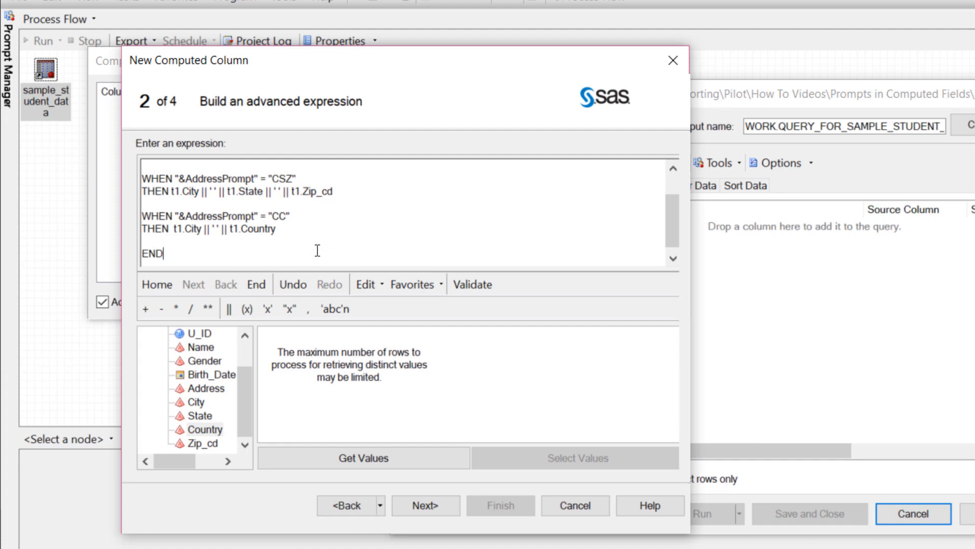
left_click(468, 282)
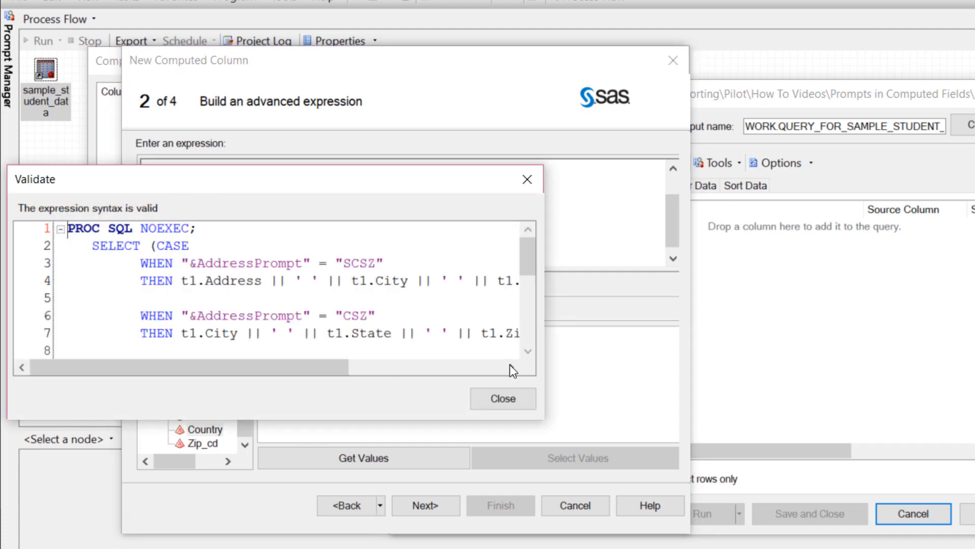
left_click(500, 396)
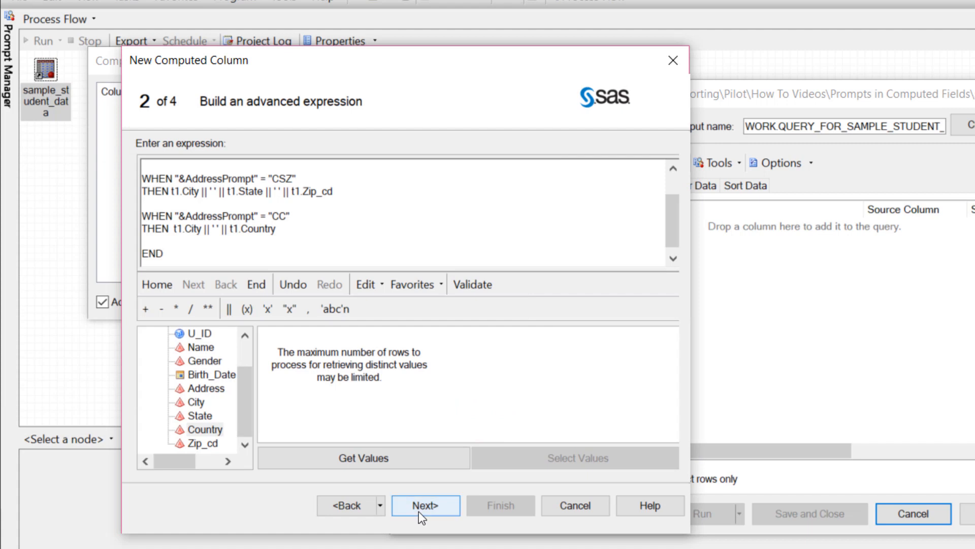
Step: Proceed to the additional options and name the computed column AddressFormatted
left_click(424, 497)
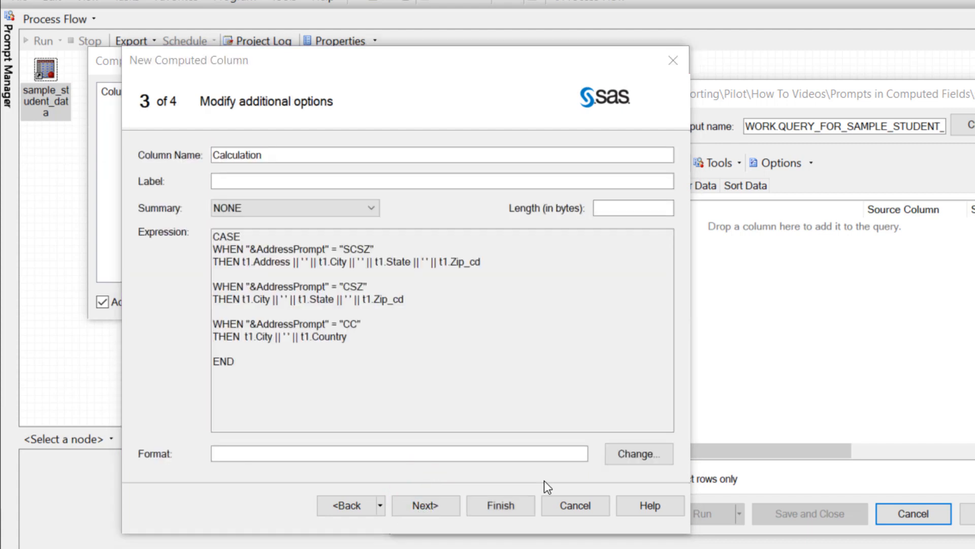
left_click(321, 153)
key("BackSpace")
key("BackSpace")
key("BackSpace")
key("BackSpace")
key("BackSpace")
key("BackSpace")
key("BackSpace")
key("BackSpace")
key("BackSpace")
key("BackSpace")
key("BackSpace")
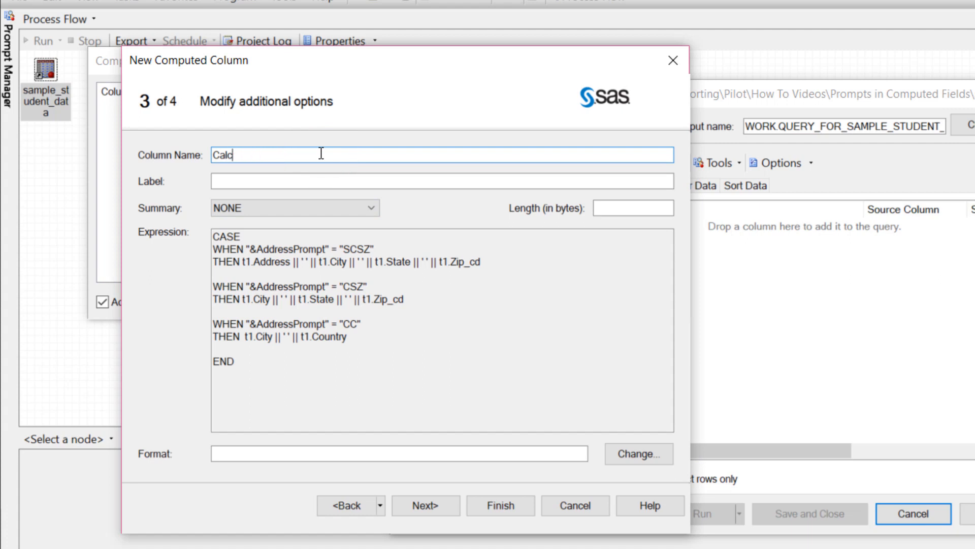
type("AddressFormatted")
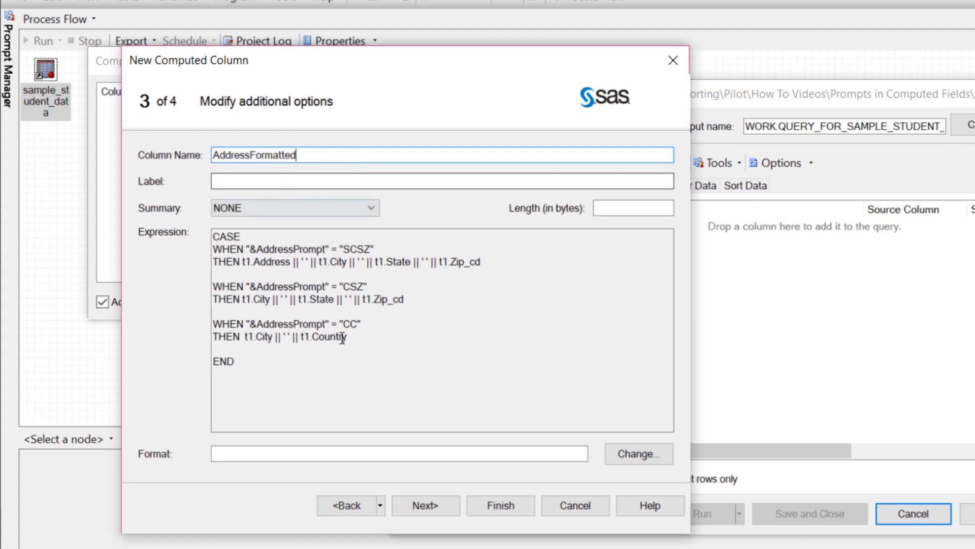
Step: Finish creating the computed column and return to the query builder
left_click(426, 505)
left_click(500, 505)
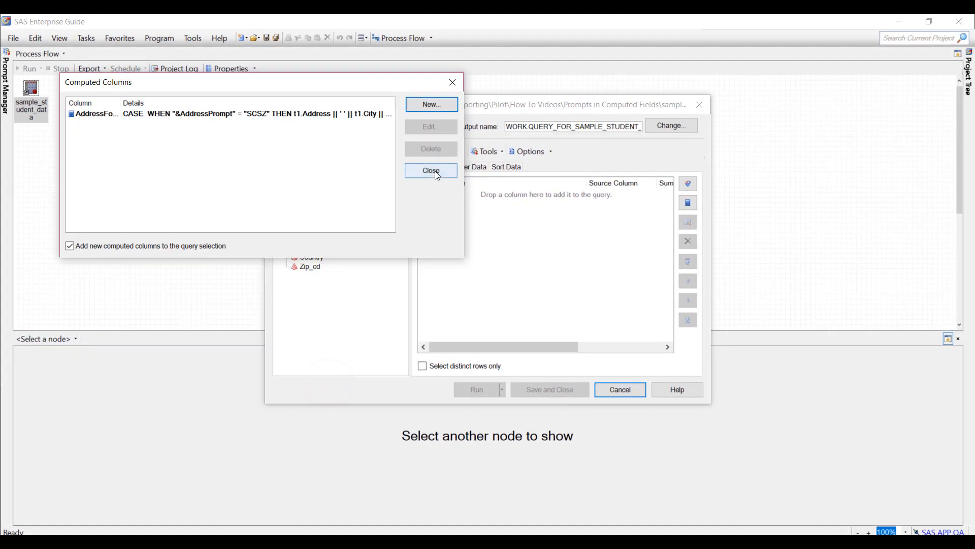
left_click(436, 171)
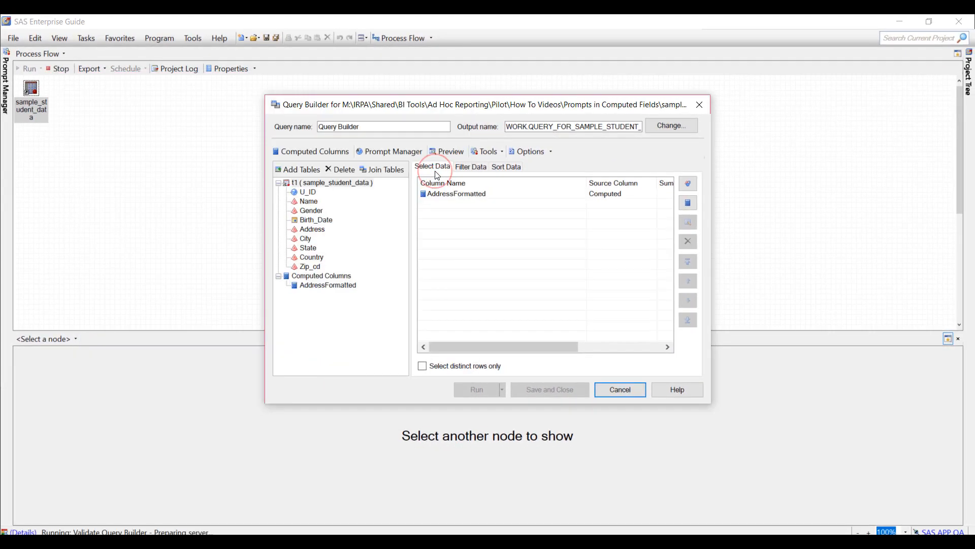
Step: Add U_ID and Name to the query's selected columns and move AddressFormatted to the end of the list
double_click(308, 194)
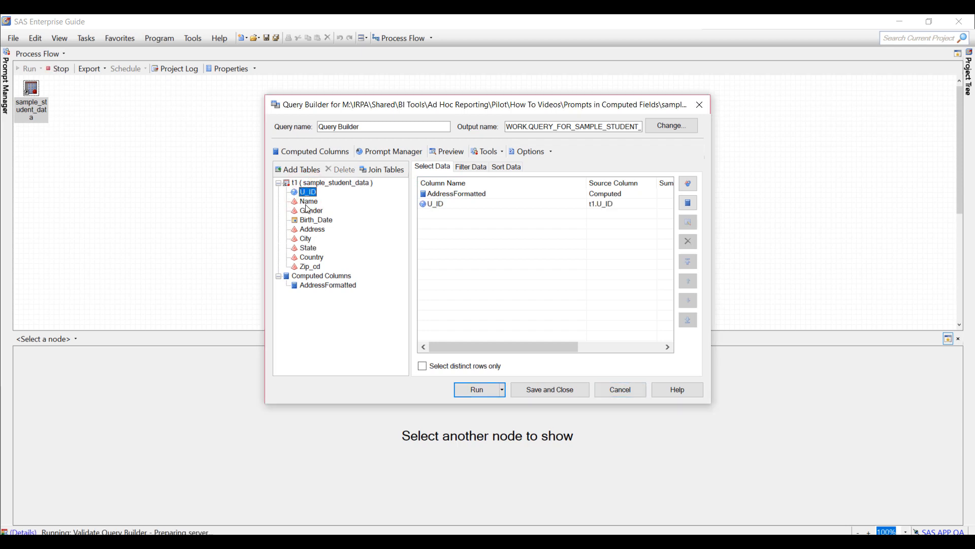
left_click(307, 202)
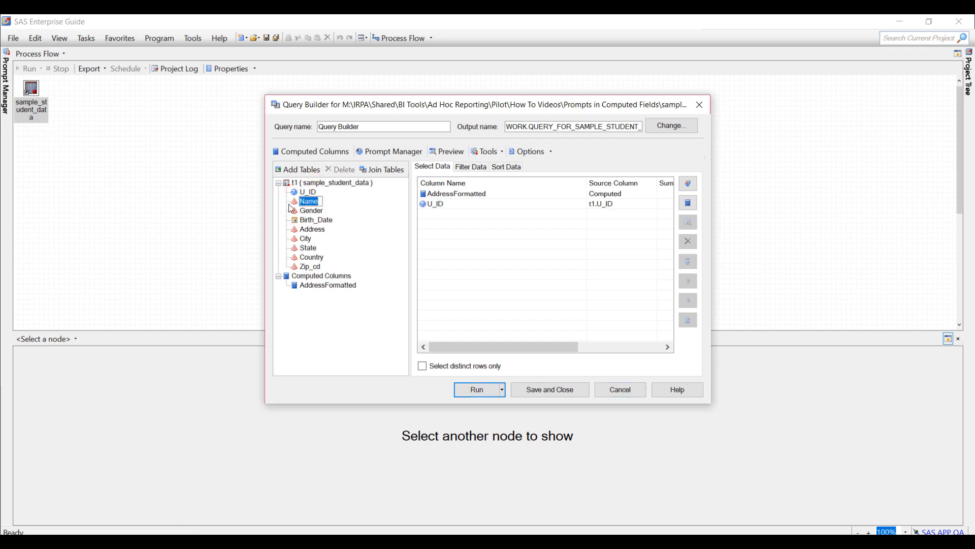
double_click(294, 204)
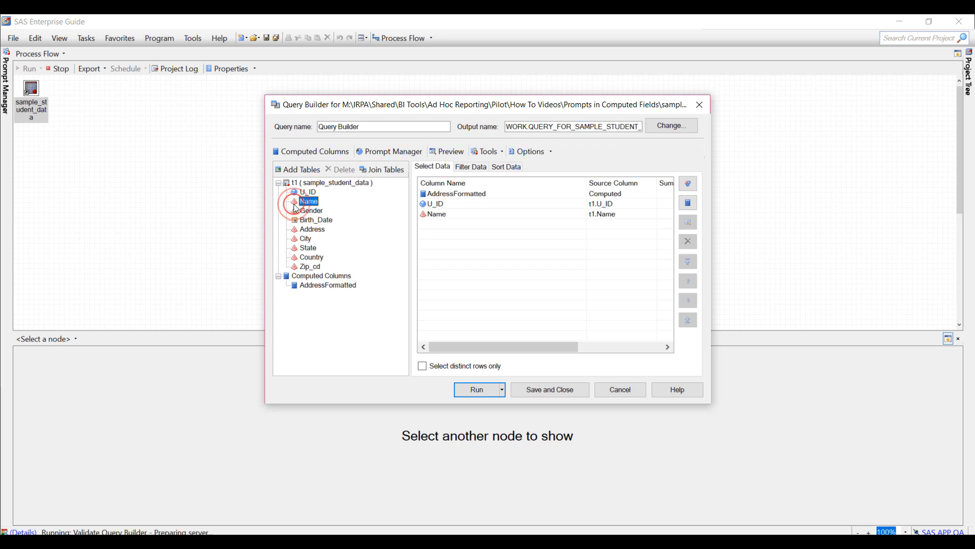
left_click(431, 195)
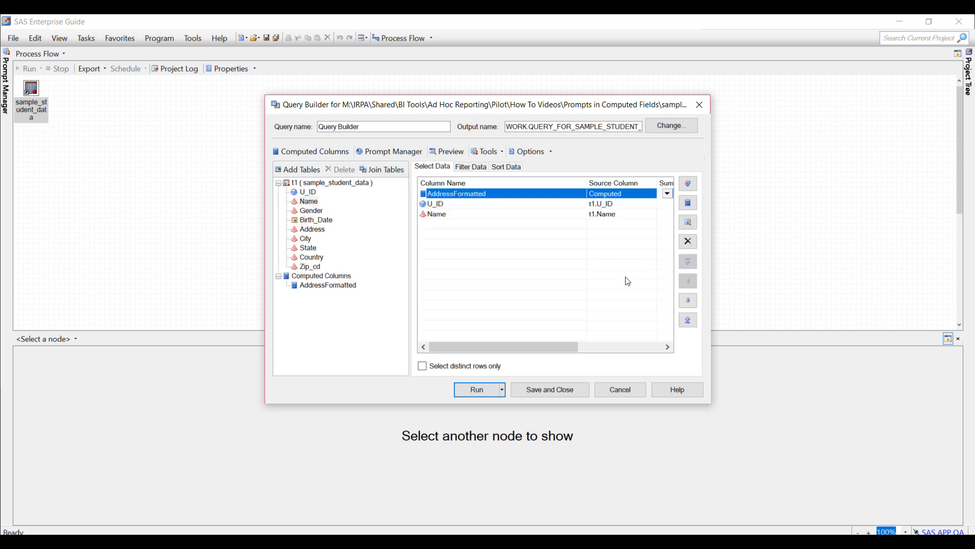
left_click(688, 319)
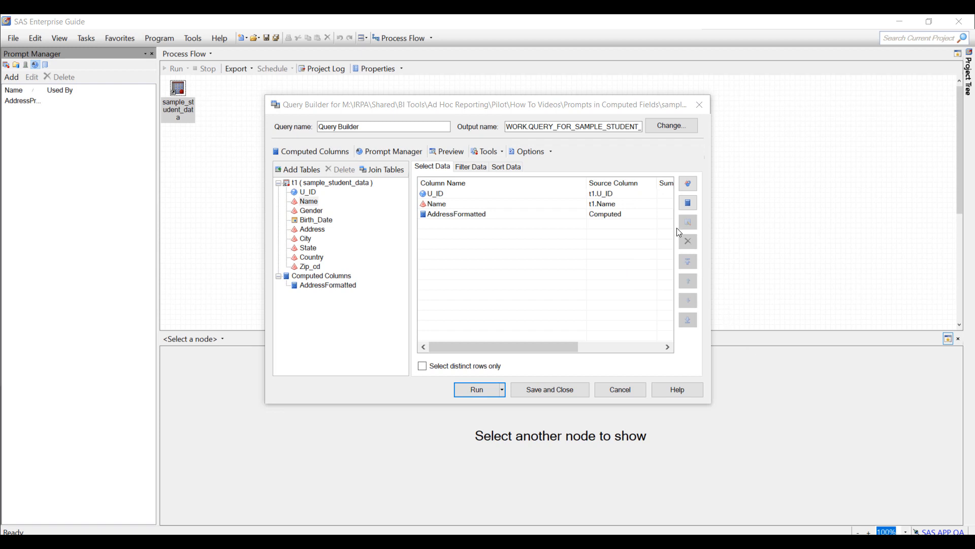
Step: Associate the existing AddressPrompt with this query through its query options and confirm
left_click(550, 153)
left_click(549, 153)
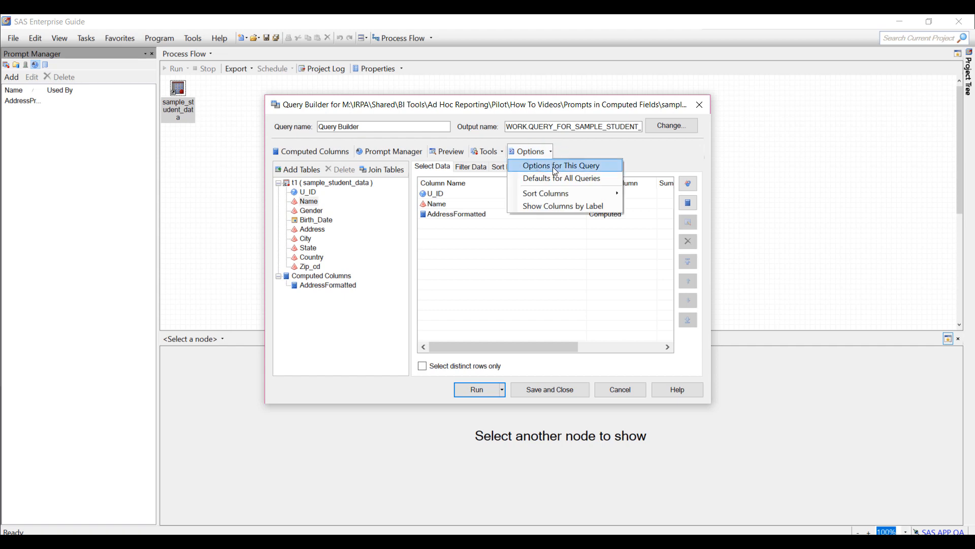
left_click(554, 167)
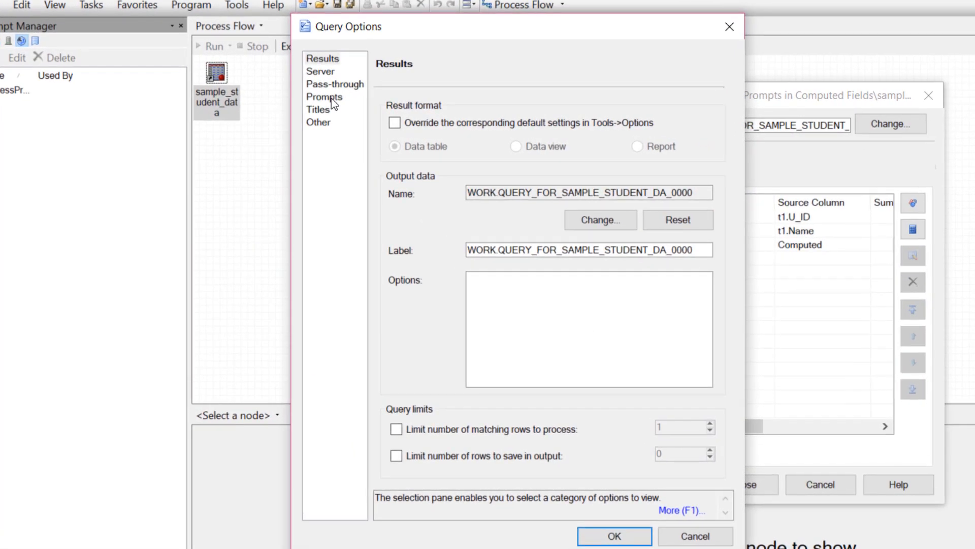
left_click(260, 106)
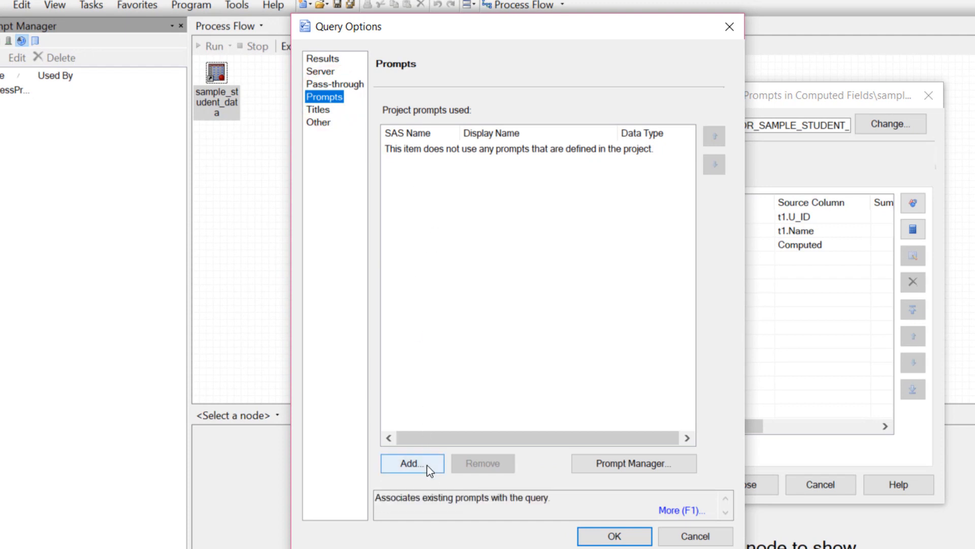
left_click(428, 467)
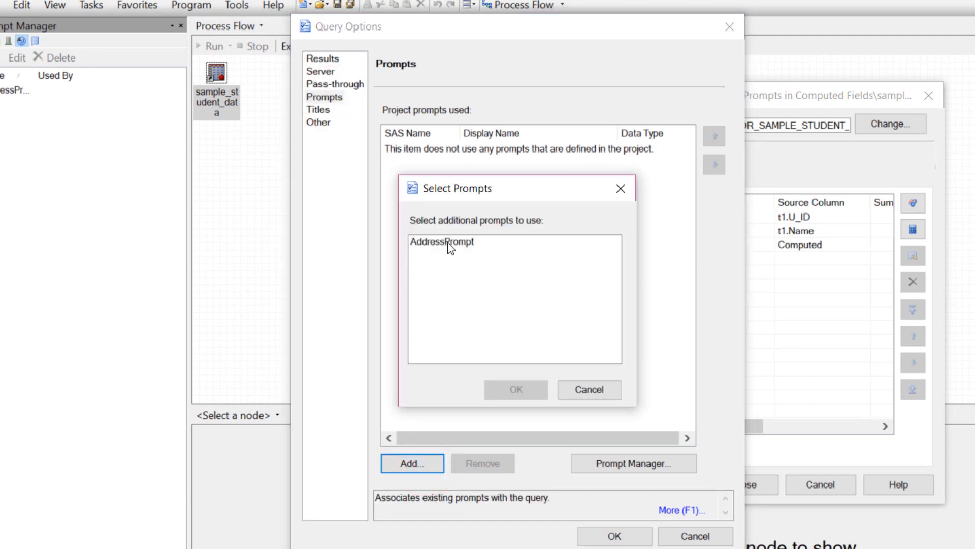
left_click(447, 242)
left_click(516, 391)
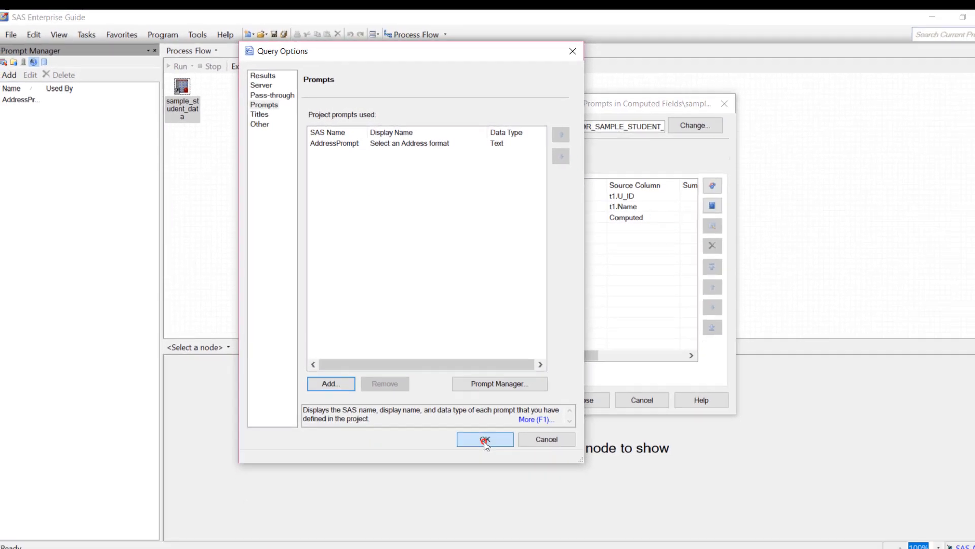
left_click(614, 536)
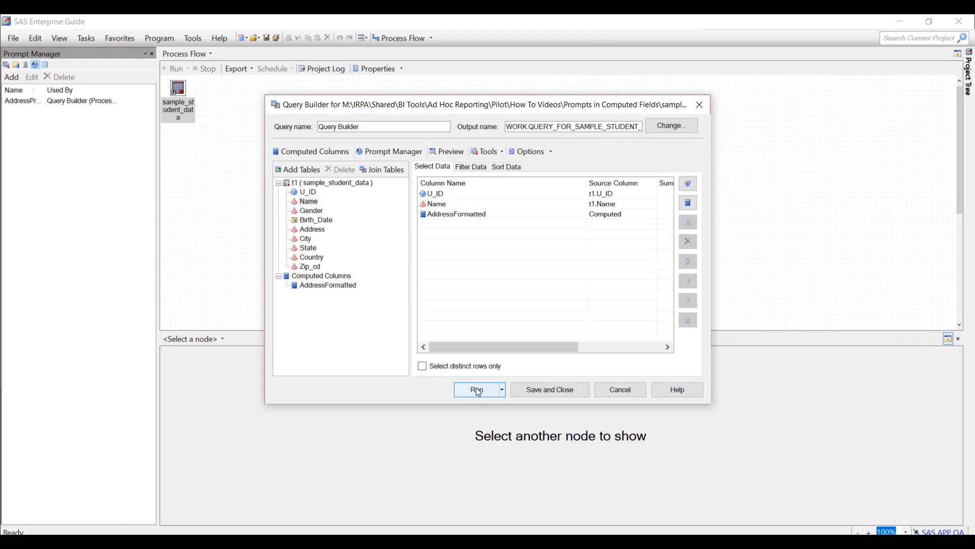
Step: Run the query with the Street, City, State, Zip address format, then widen the output columns and enlarge the results area
left_click(478, 390)
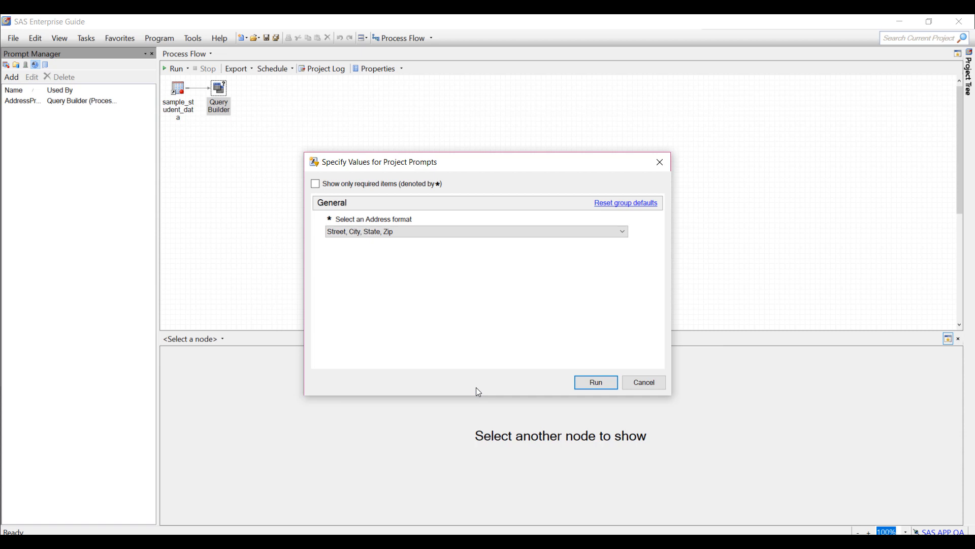
left_click(585, 385)
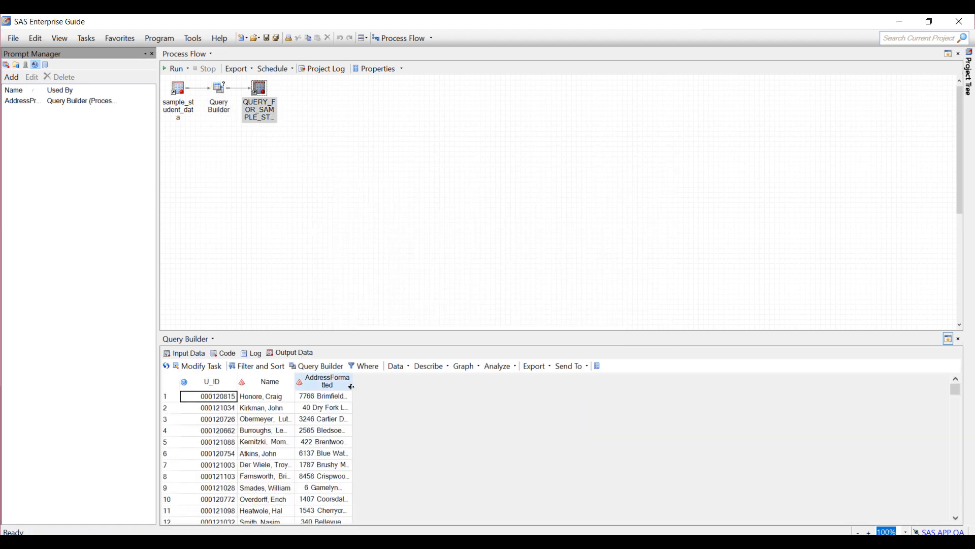
double_click(351, 386)
left_click_drag(488, 331, 464, 178)
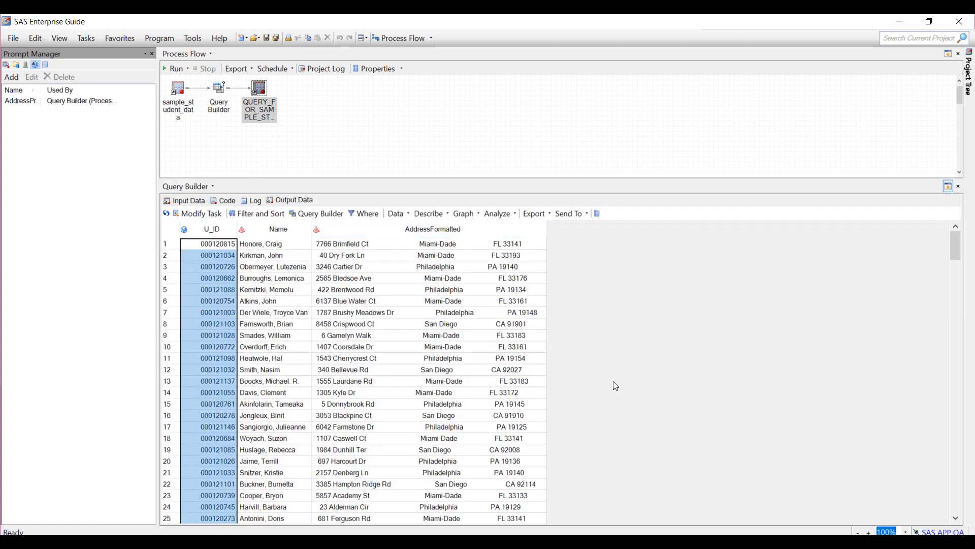
left_click(623, 384)
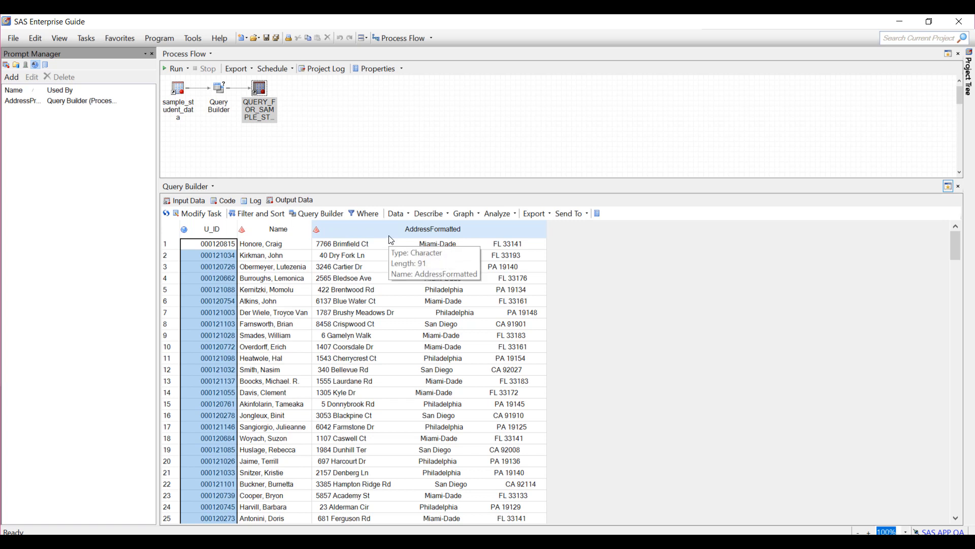
Step: Rerun the query with the City, State, Zip address format, replacing the previous results, and widen the AddressFormatted column
left_click(187, 69)
left_click(183, 84)
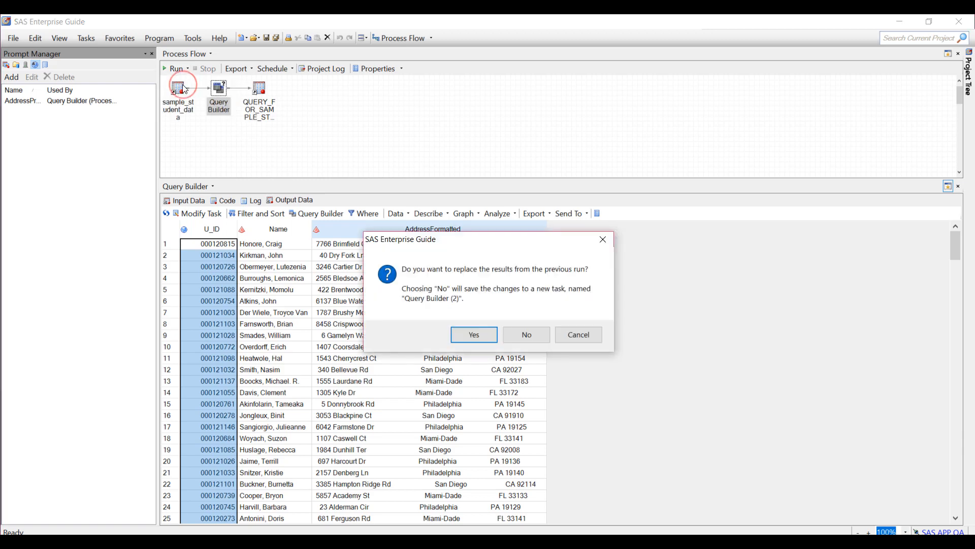
left_click(461, 335)
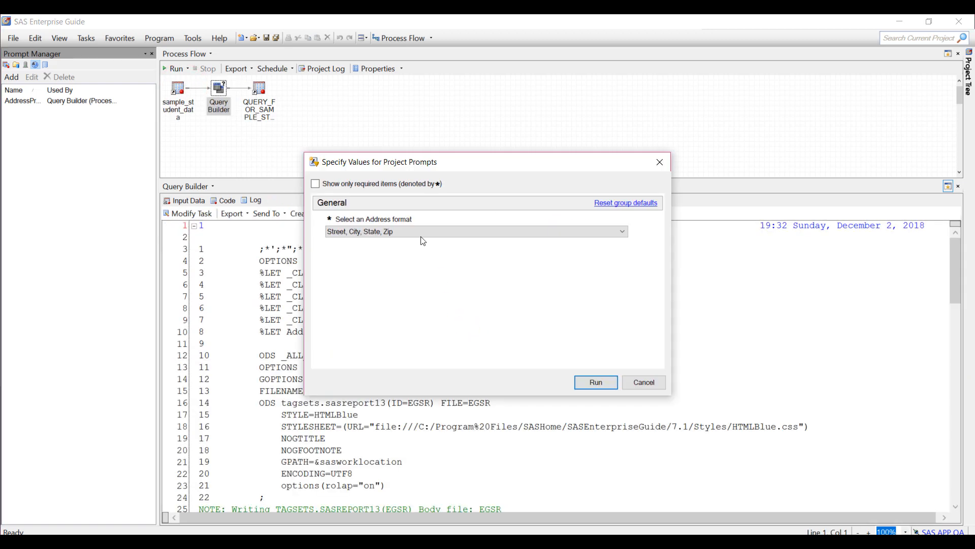
left_click(399, 231)
left_click(382, 251)
left_click(590, 382)
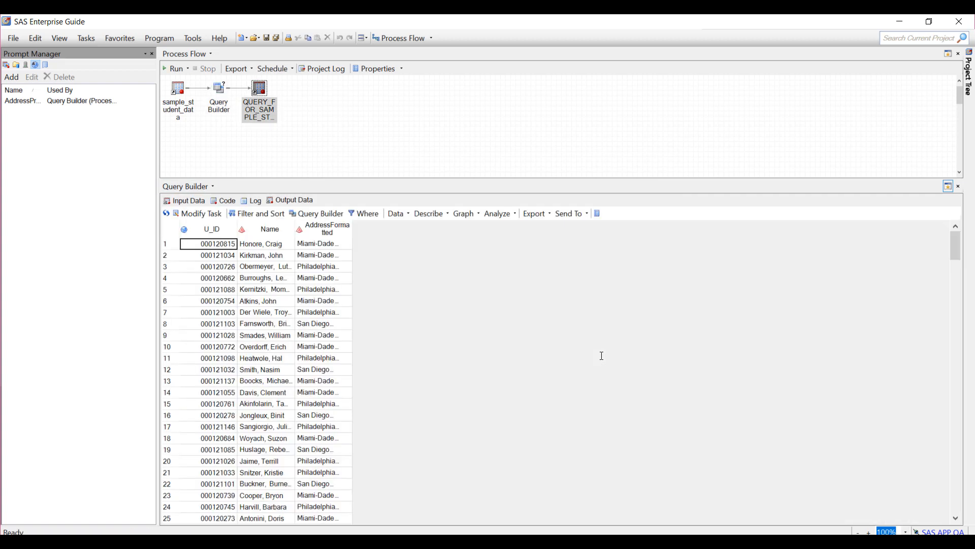
left_click_drag(352, 228, 405, 258)
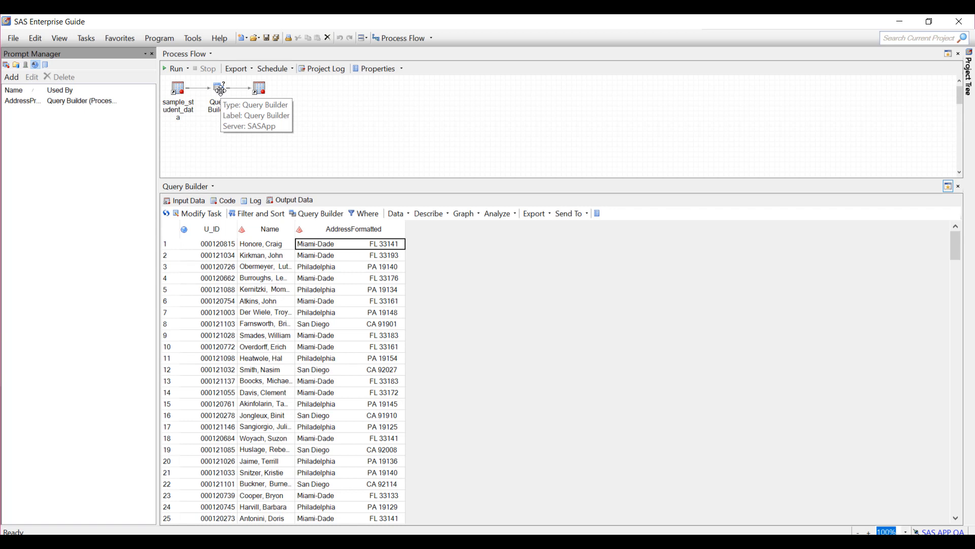
Step: Rerun the query with the City, Country address format, replacing the previous results, and fit the AddressFormatted column to its contents
left_click(220, 90)
left_click(188, 69)
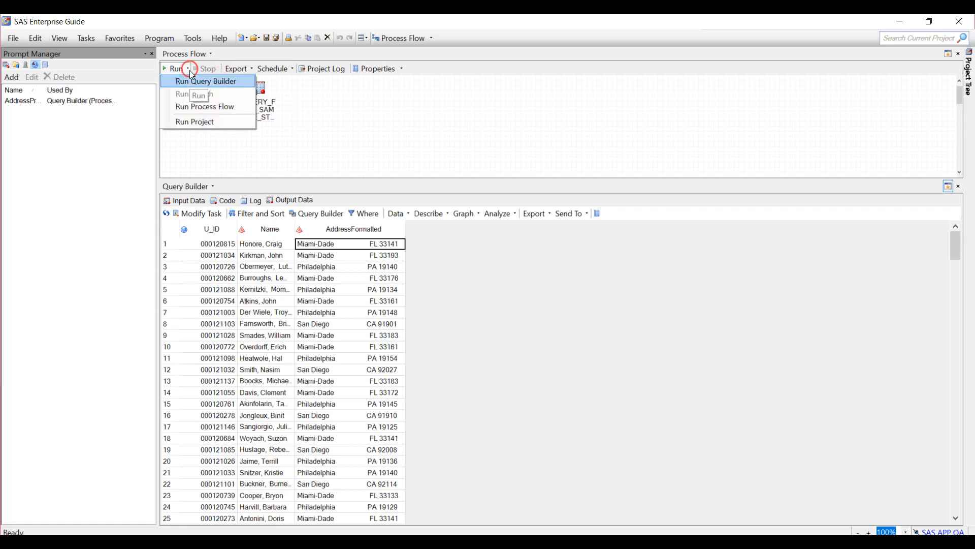
left_click(191, 81)
left_click(474, 333)
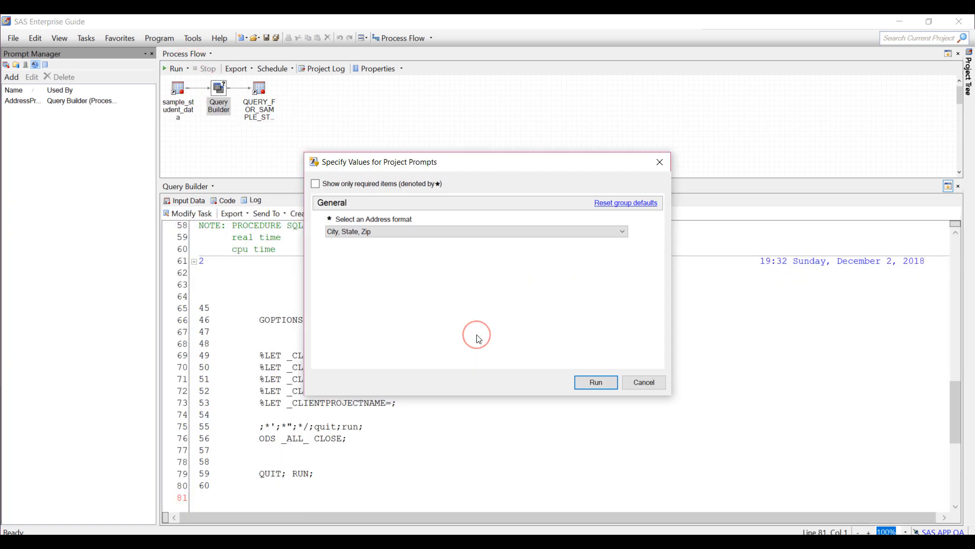
left_click(395, 230)
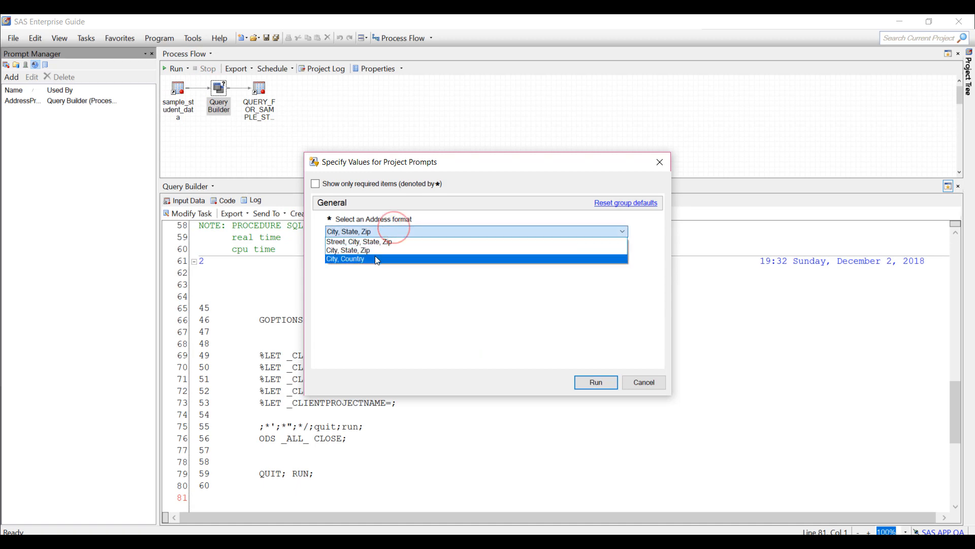
left_click(375, 258)
left_click(589, 382)
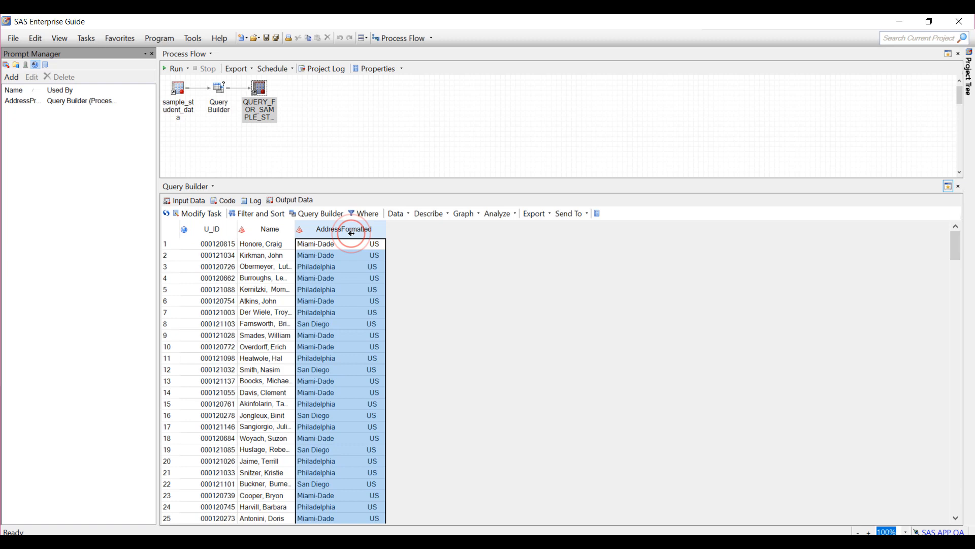
left_click(355, 247)
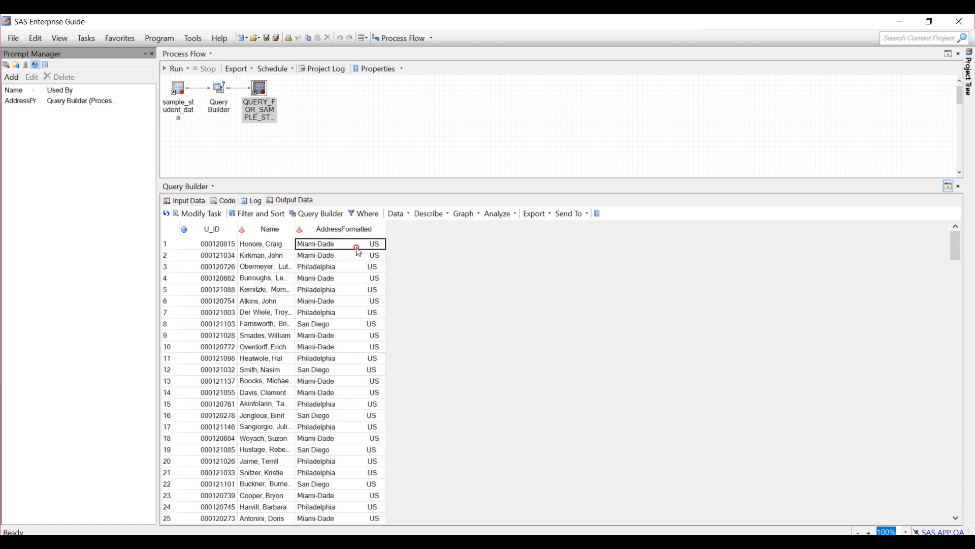